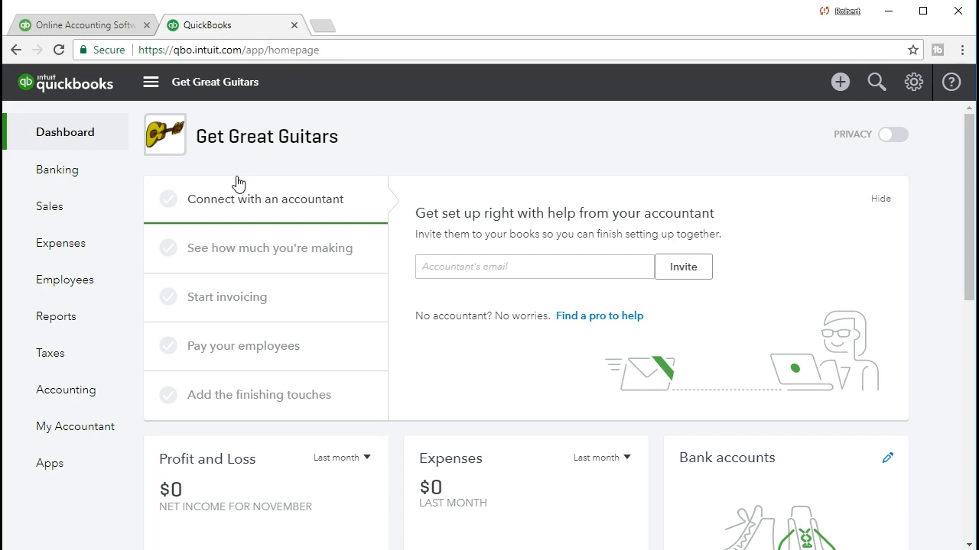
Find the Trial Balance report by searching the reports for "tria" and open it.
{"action": "left_click", "coordinate": [131, 427]}
{"action": "left_click", "coordinate": [69, 327]}
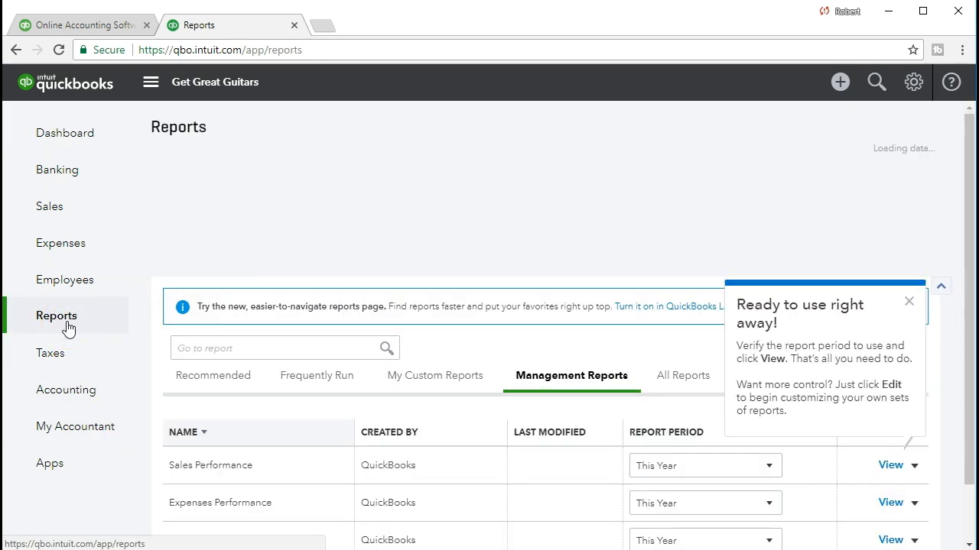
{"action": "left_click", "coordinate": [363, 356]}
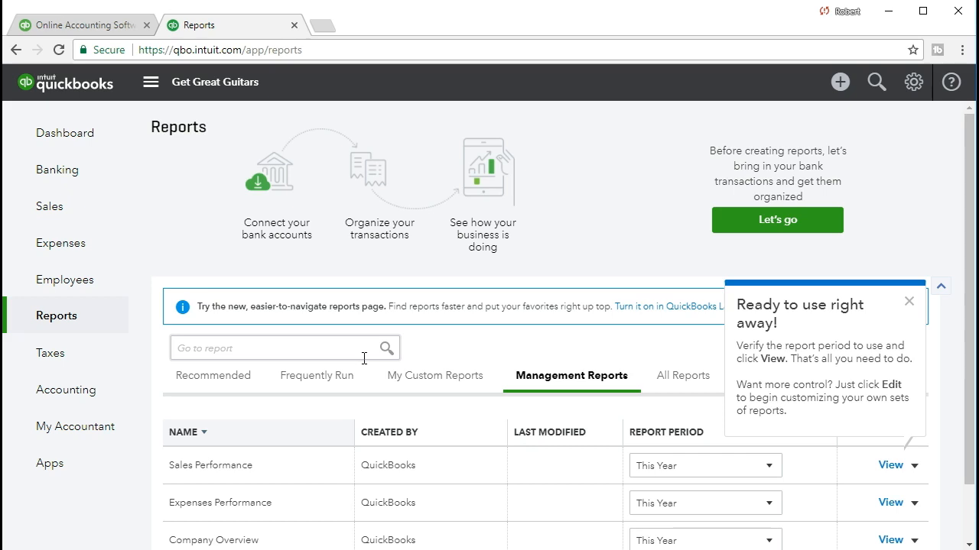
{"action": "left_click", "coordinate": [219, 349]}
{"action": "type", "text": "tria"}
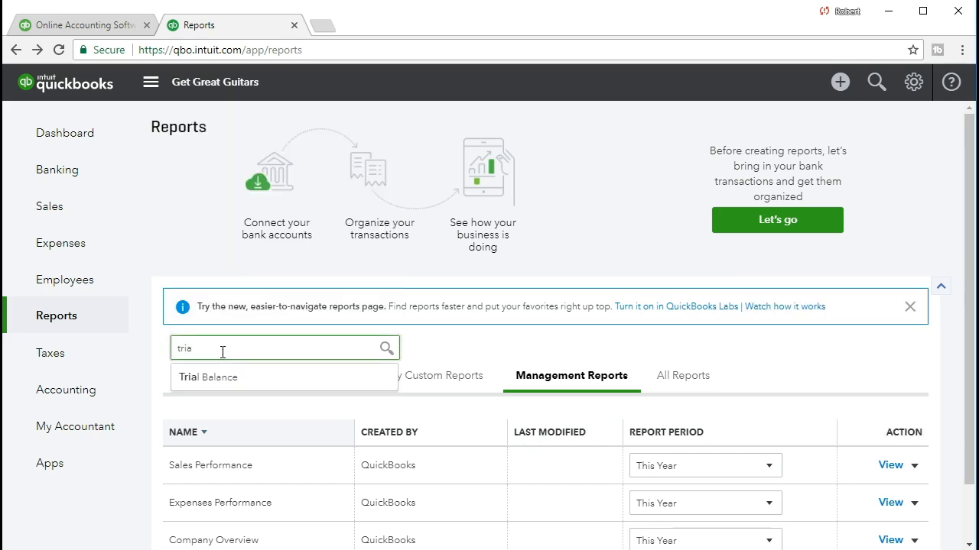
{"action": "key", "text": "Down"}
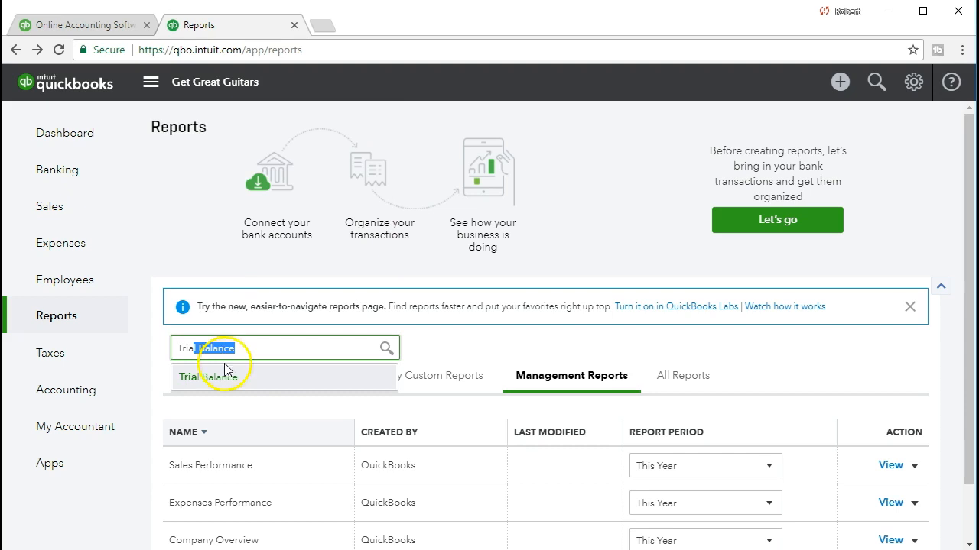
{"action": "left_click", "coordinate": [260, 377]}
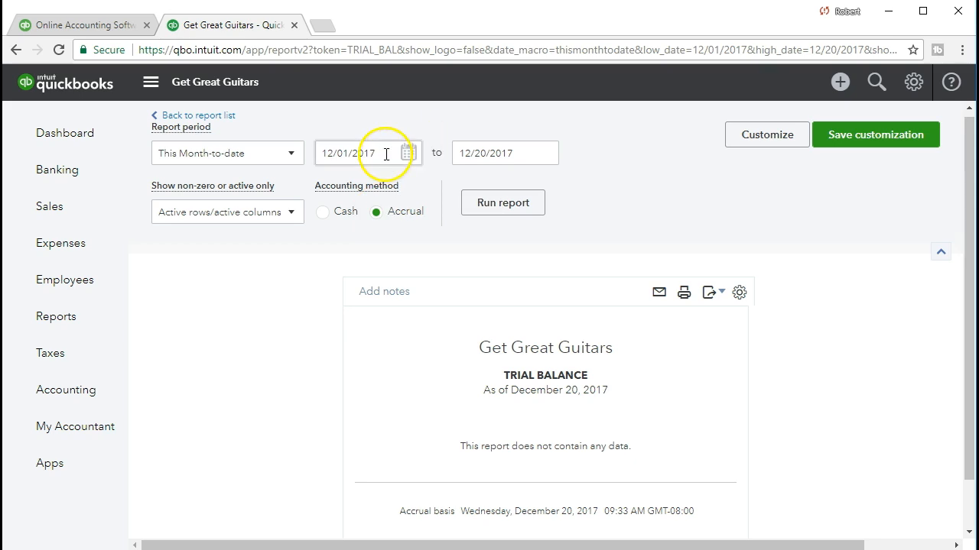
Set the trial balance period to 12/31/2020 through 12/31/2020 and run the report.
{"action": "left_click_drag", "start_coordinate": [388, 153], "coordinate": [304, 153]}
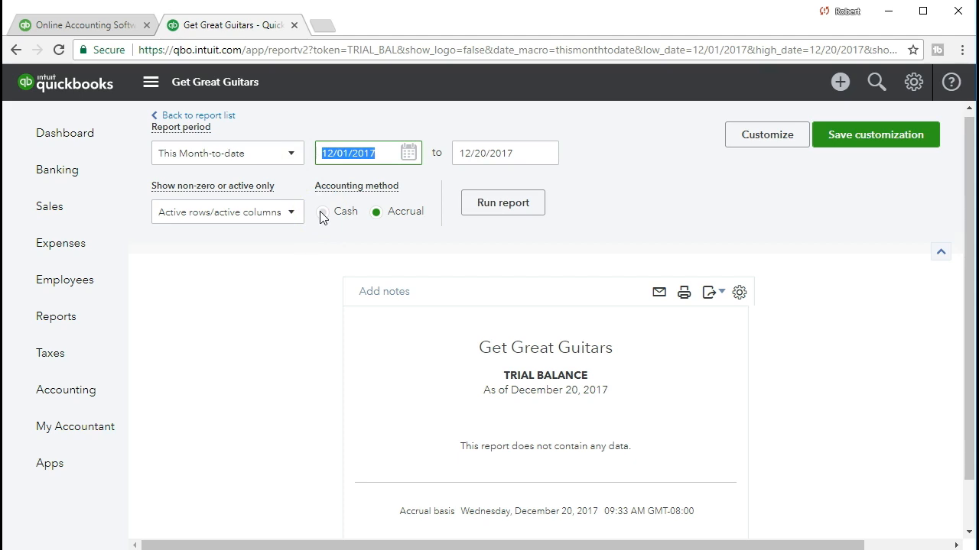
{"action": "type", "text": "1"}
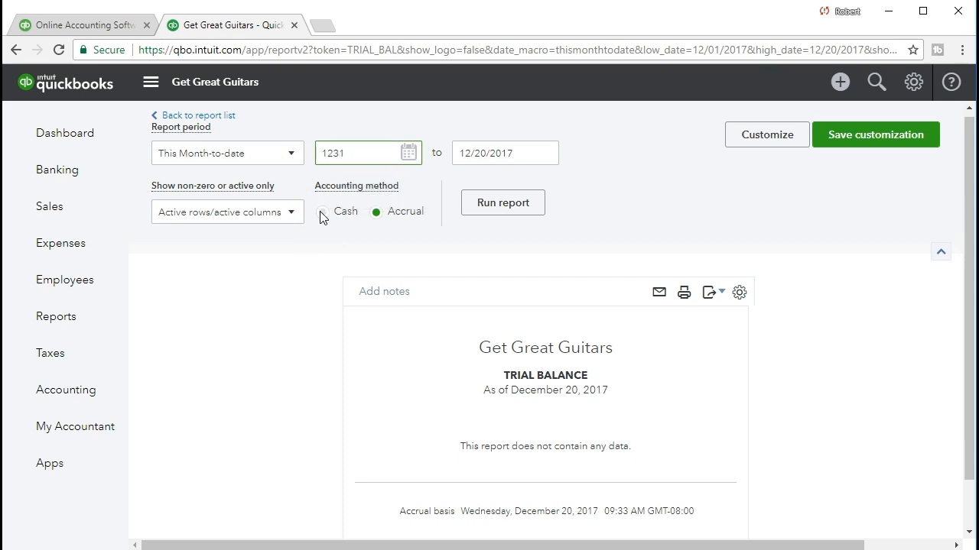
{"action": "type", "text": "2/31/2020"}
{"action": "key", "text": "Tab"}
{"action": "type", "text": "12/31/2"}
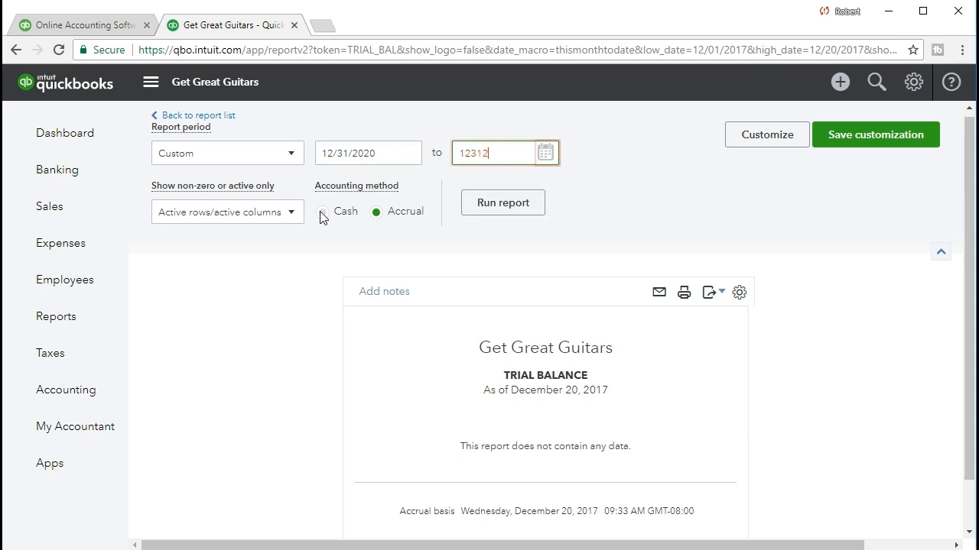
{"action": "type", "text": "020"}
{"action": "key", "text": "Tab"}
{"action": "left_click", "coordinate": [474, 216]}
{"action": "left_click", "coordinate": [519, 206]}
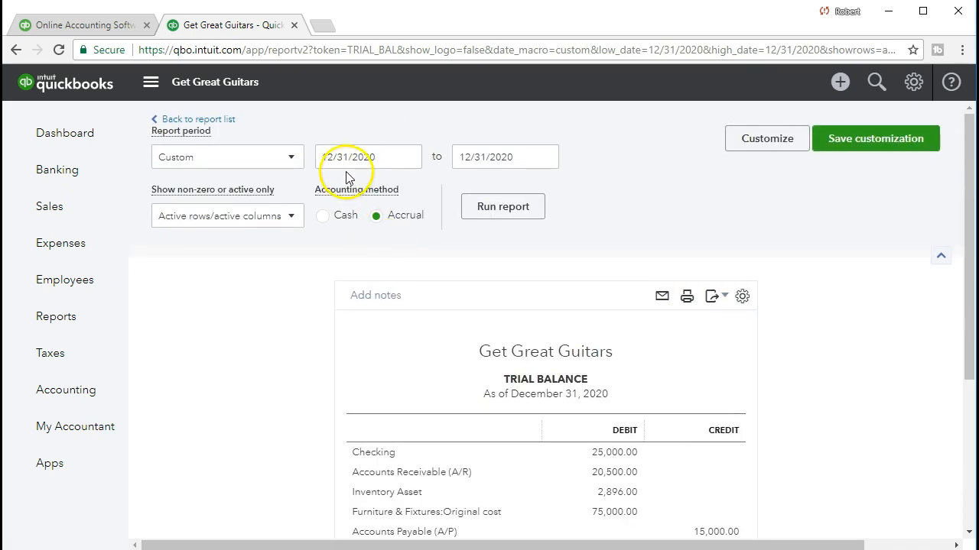
Examine the debit and credit balances of the asset, liability and equity accounts in the December 31, 2020 trial balance.
{"action": "left_click", "coordinate": [489, 173]}
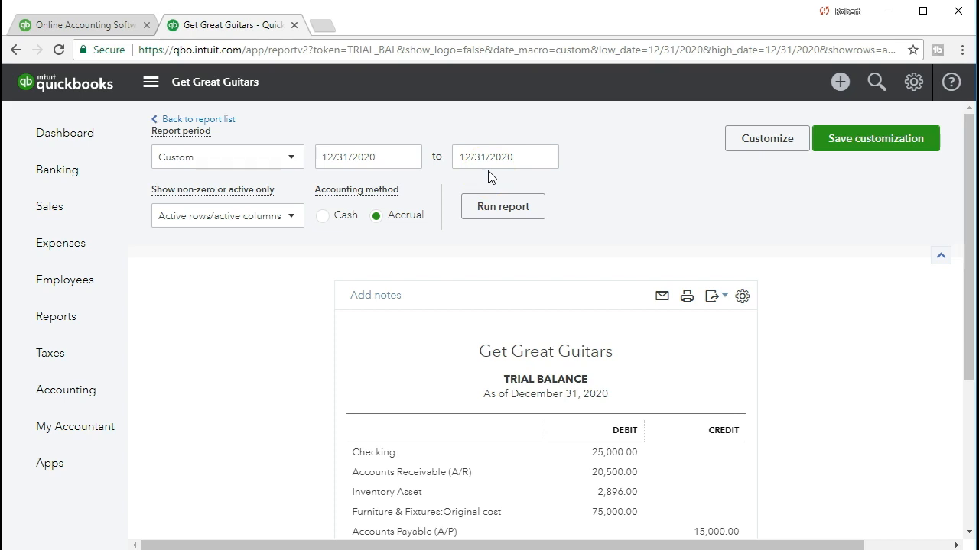
{"action": "scroll", "coordinate": [490, 175], "scroll_direction": "down", "scroll_amount": 3}
{"action": "left_click", "coordinate": [516, 224]}
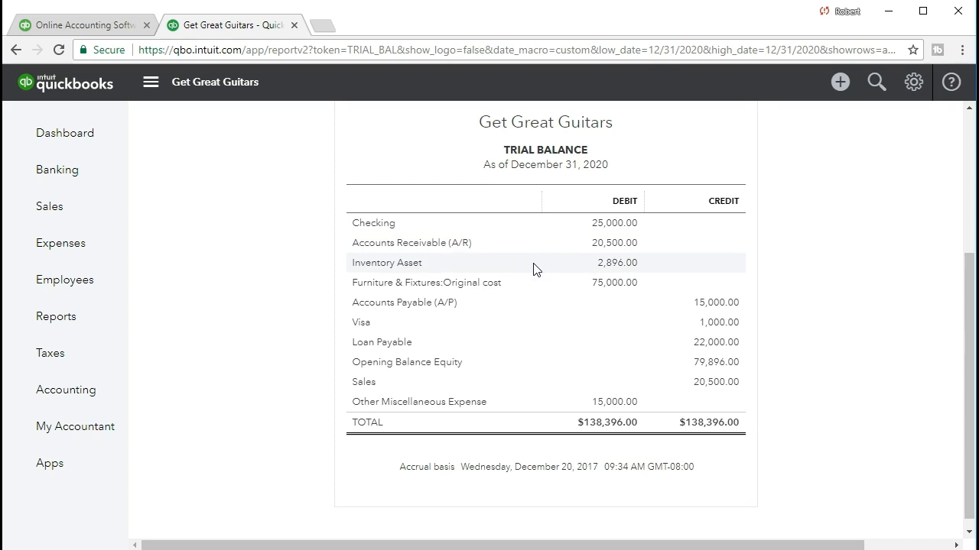
{"action": "left_click", "coordinate": [567, 269]}
{"action": "left_click", "coordinate": [568, 281]}
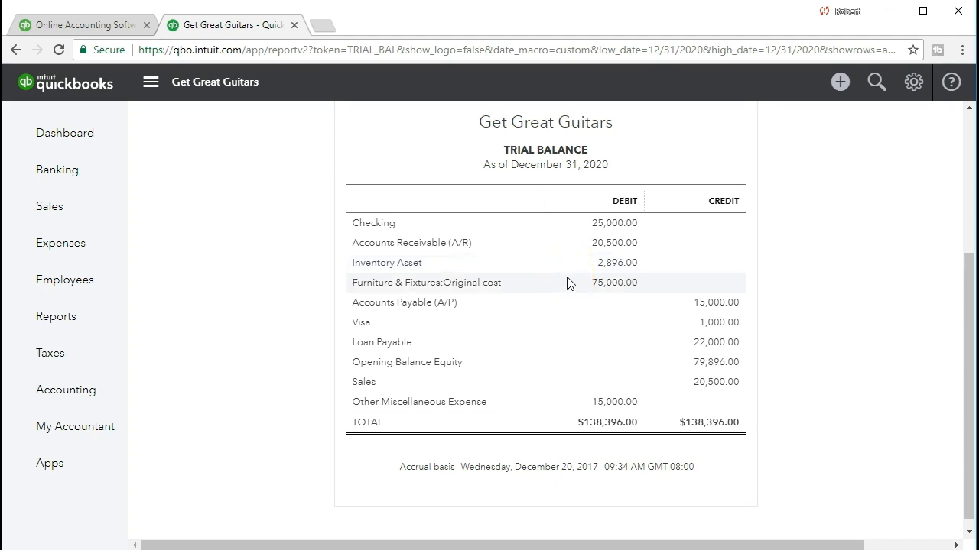
{"action": "left_click", "coordinate": [560, 301]}
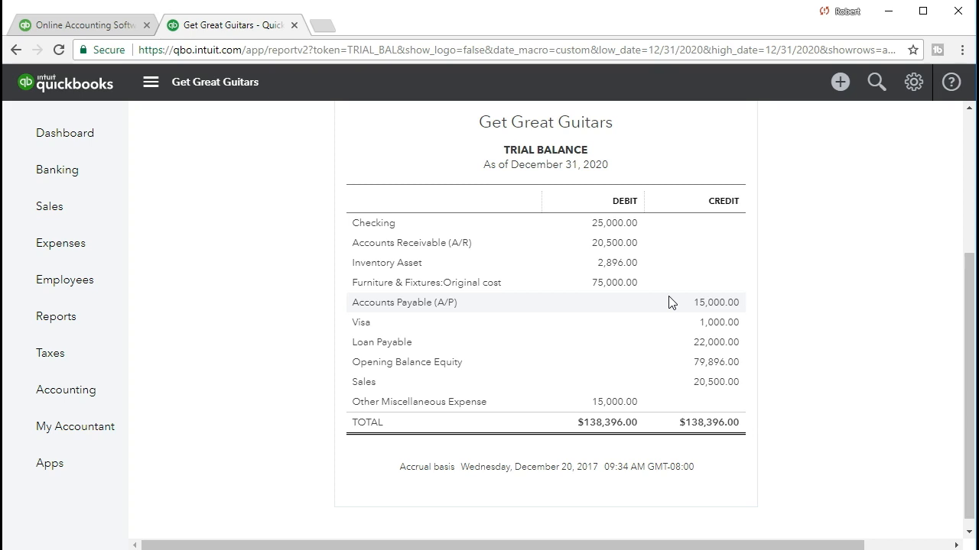
{"action": "left_click", "coordinate": [675, 322]}
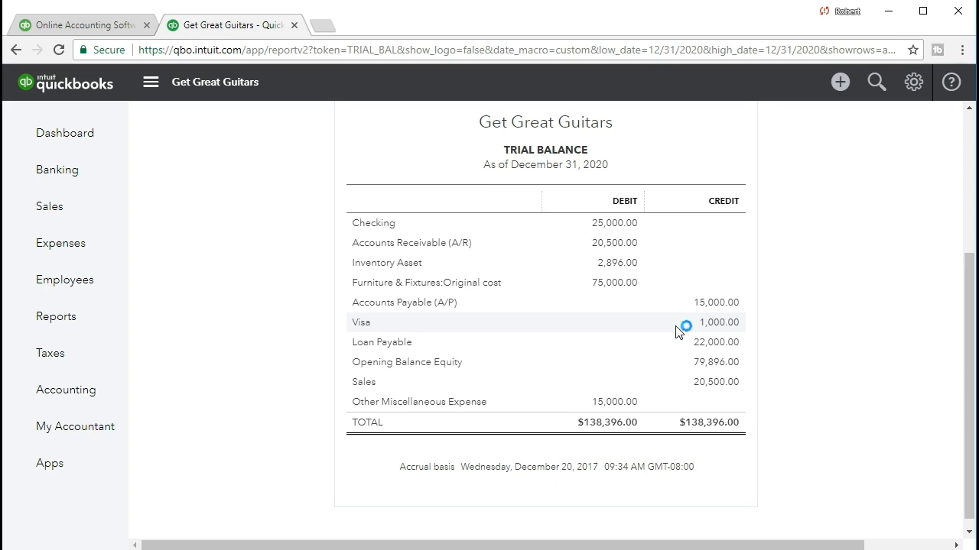
{"action": "left_click", "coordinate": [675, 345]}
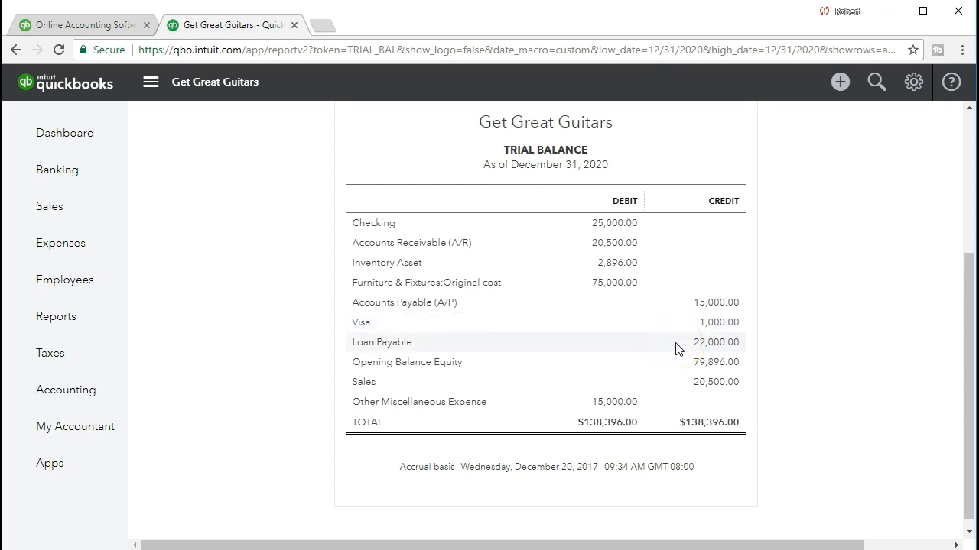
{"action": "left_click", "coordinate": [677, 368]}
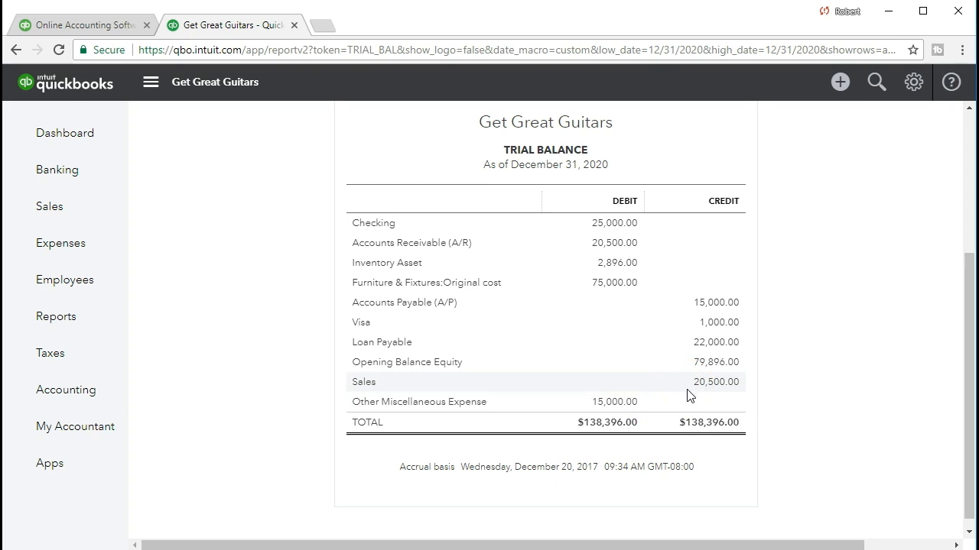
Change both trial balance dates to 01/01/2021 and rerun the report.
{"action": "scroll", "coordinate": [686, 404], "scroll_direction": "up", "scroll_amount": 3}
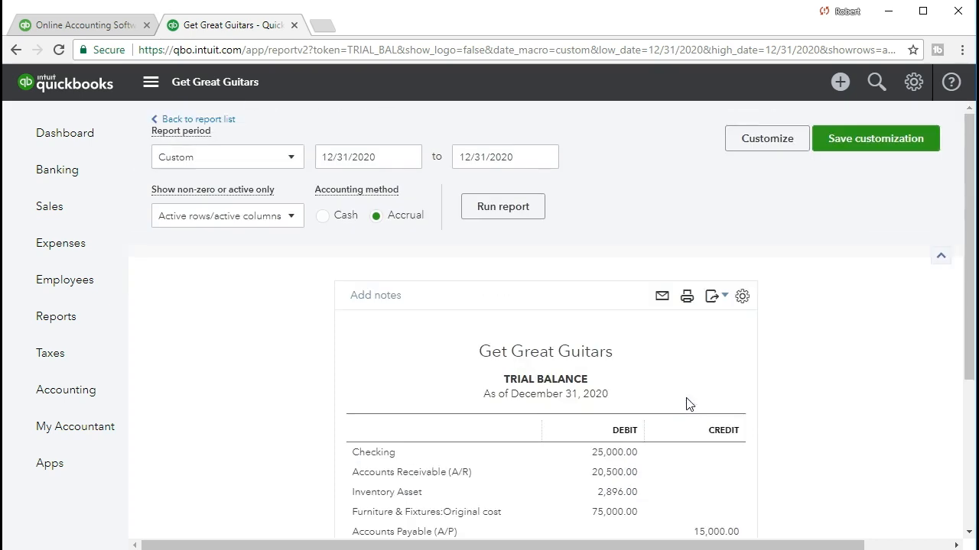
{"action": "left_click_drag", "start_coordinate": [399, 157], "coordinate": [280, 164]}
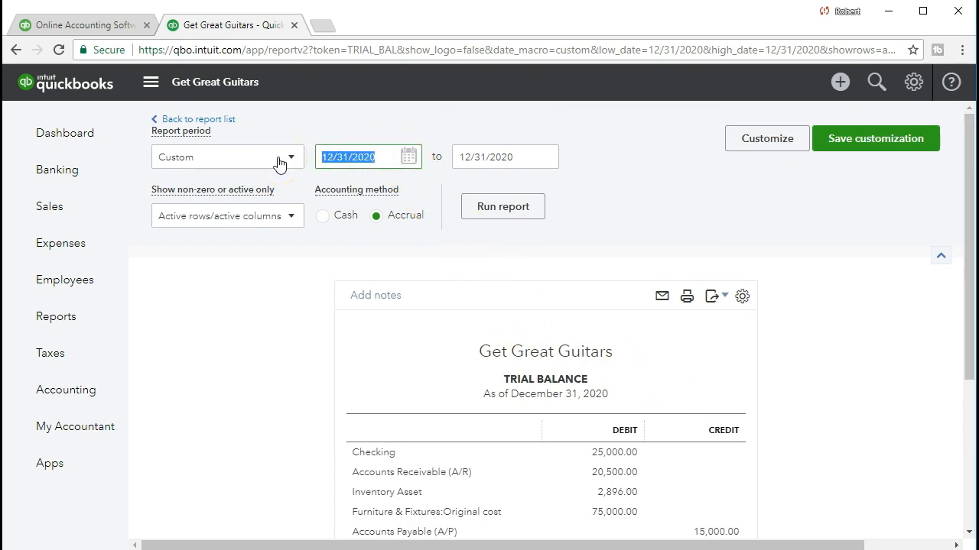
{"action": "key", "text": "plus"}
{"action": "key", "text": "Tab"}
{"action": "key", "text": "plus"}
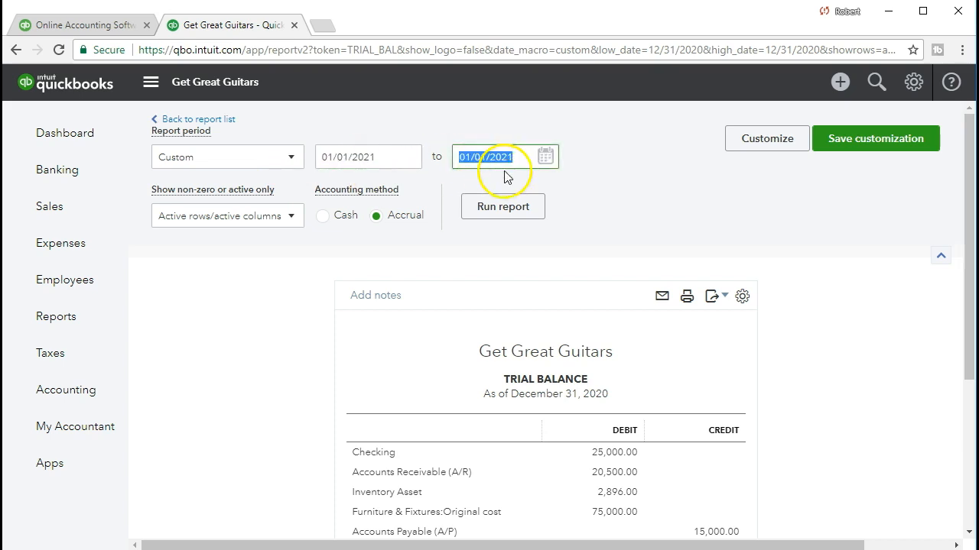
{"action": "left_click", "coordinate": [600, 180]}
{"action": "left_click", "coordinate": [523, 214]}
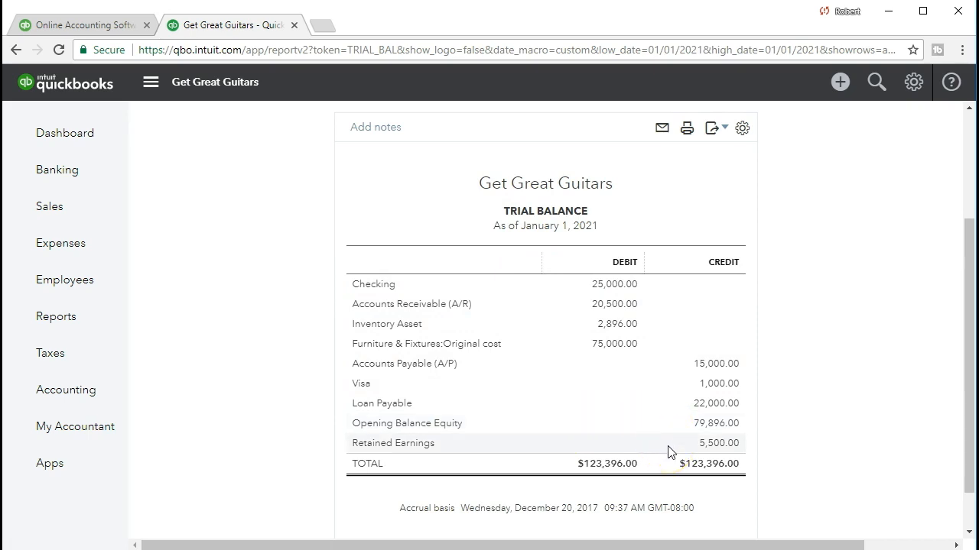
Examine the Retained Earnings and Opening Balance Equity lines in the January 1, 2021 trial balance.
{"action": "left_click", "coordinate": [686, 452]}
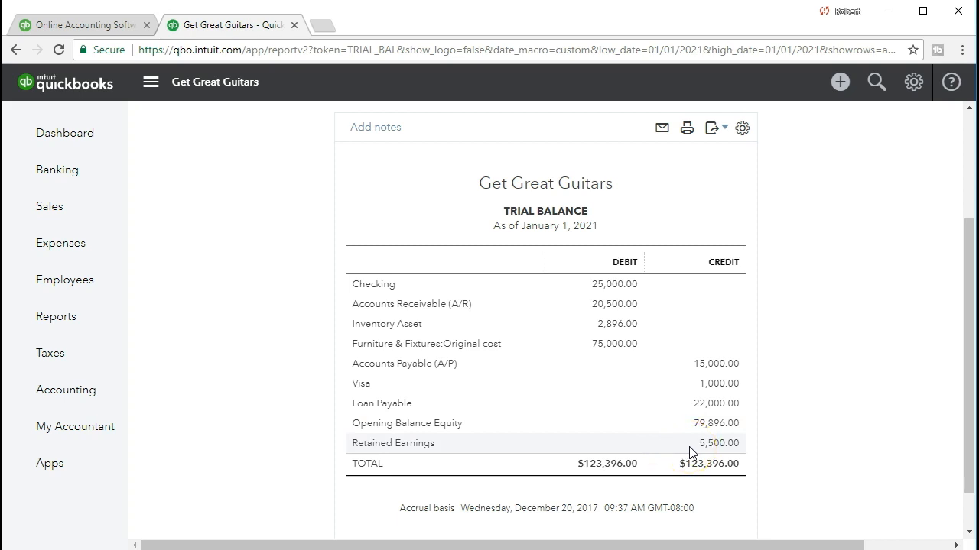
{"action": "left_click", "coordinate": [743, 438]}
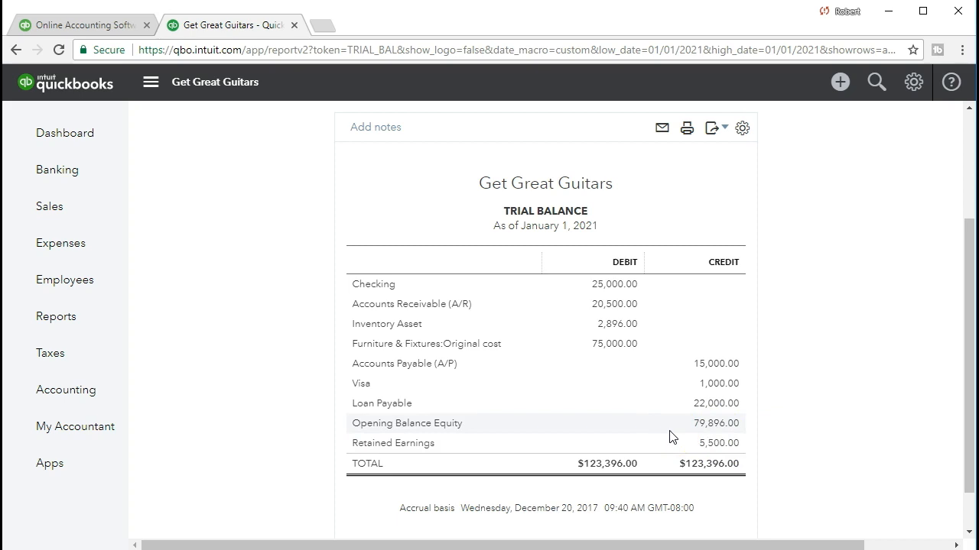
{"action": "left_click", "coordinate": [706, 442]}
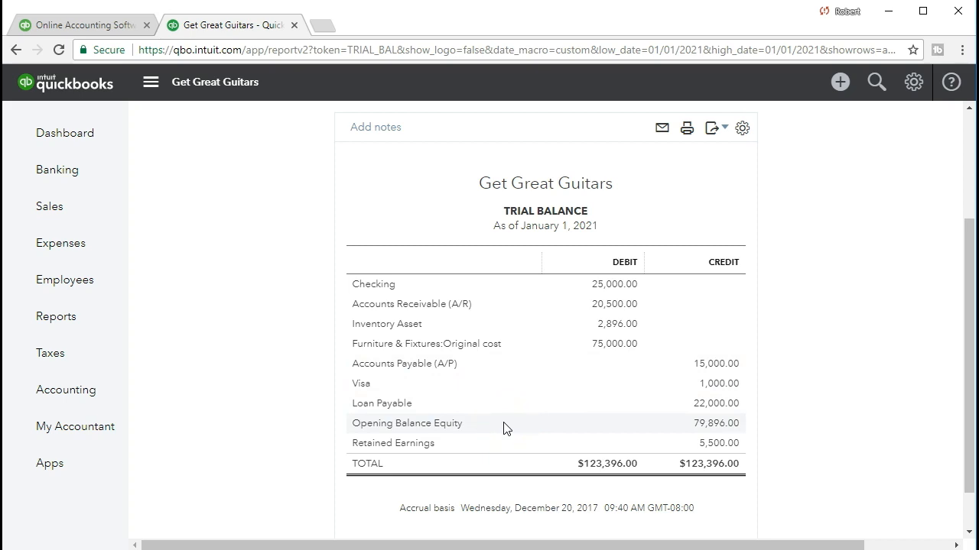
{"action": "left_click", "coordinate": [655, 447]}
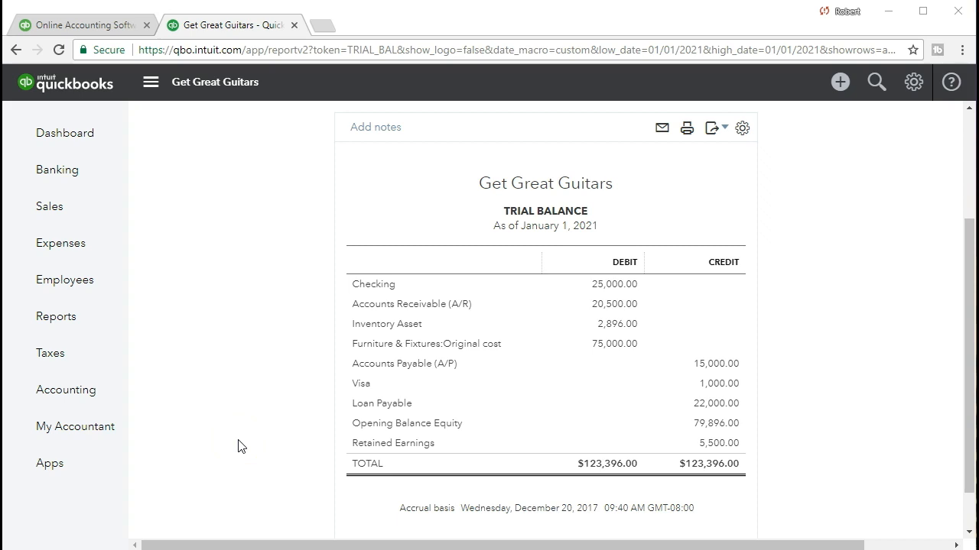
Open the register of the Opening Balance Equity account from the chart of accounts.
{"action": "left_click", "coordinate": [104, 404]}
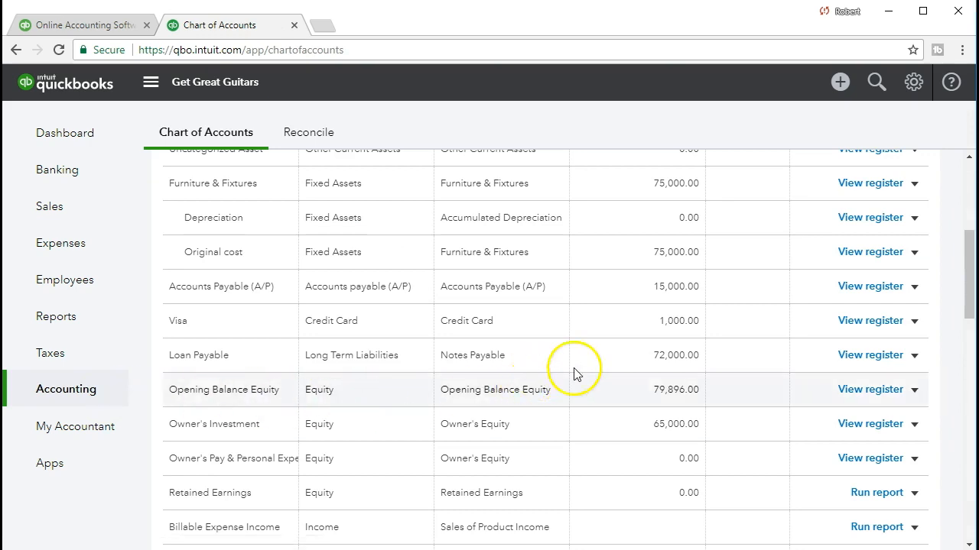
{"action": "scroll", "coordinate": [614, 364], "scroll_direction": "up", "scroll_amount": 2}
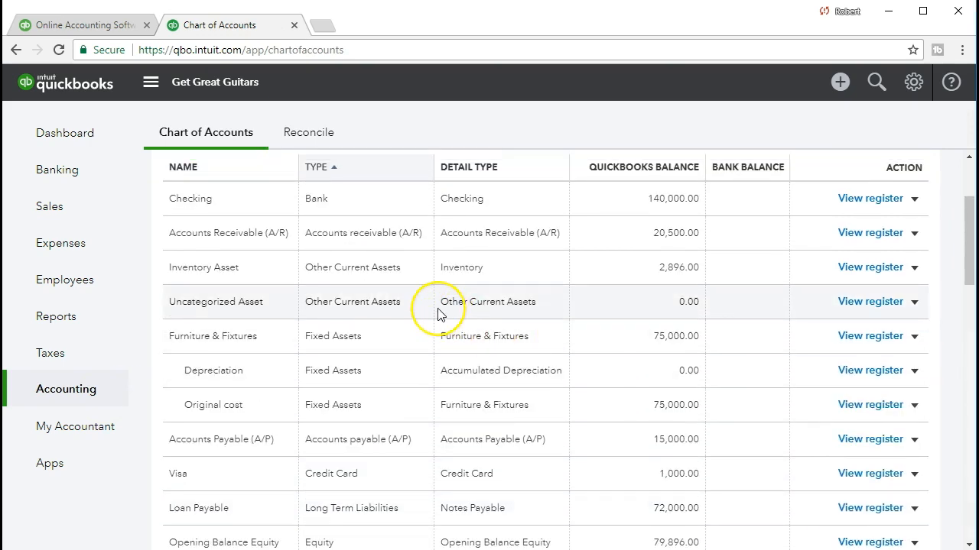
{"action": "scroll", "coordinate": [438, 314], "scroll_direction": "down", "scroll_amount": 2}
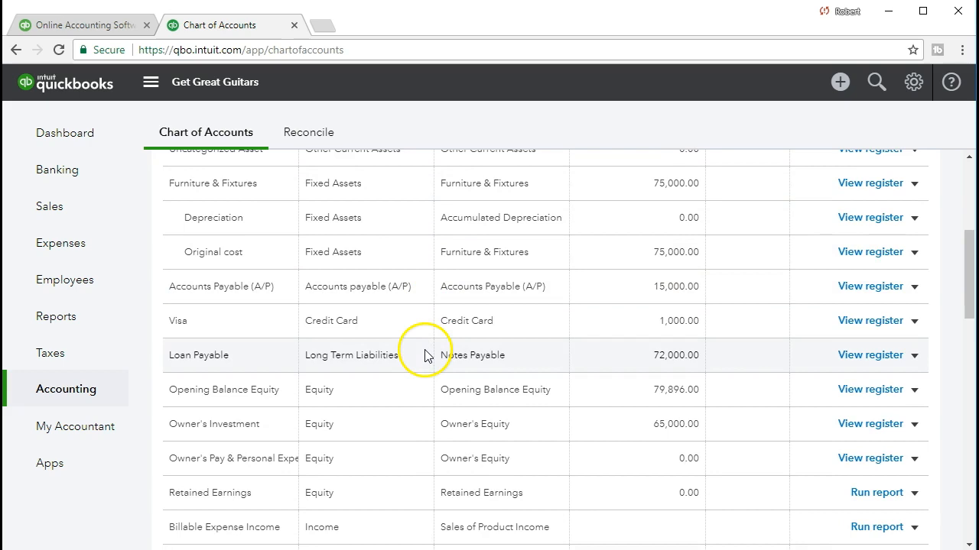
{"action": "scroll", "coordinate": [424, 356], "scroll_direction": "down", "scroll_amount": 1}
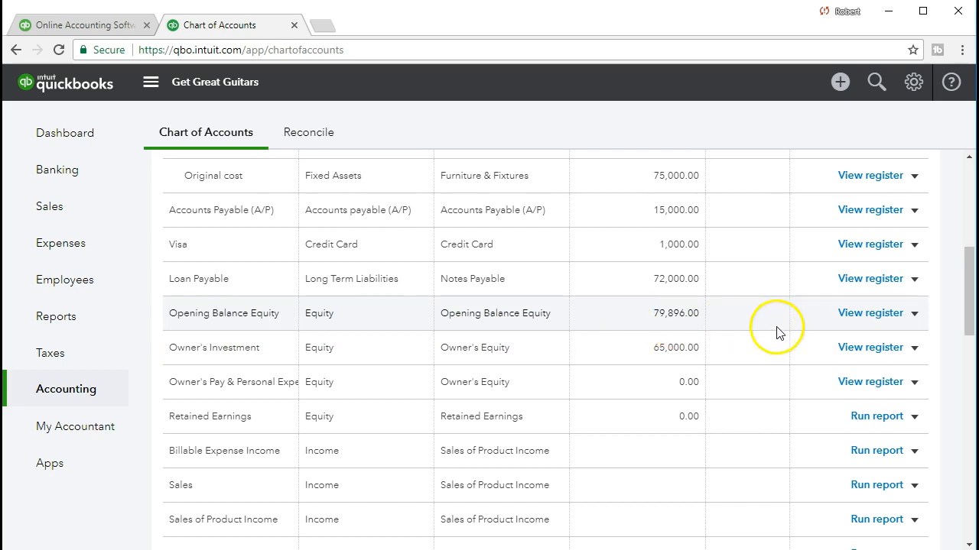
{"action": "left_click", "coordinate": [846, 318]}
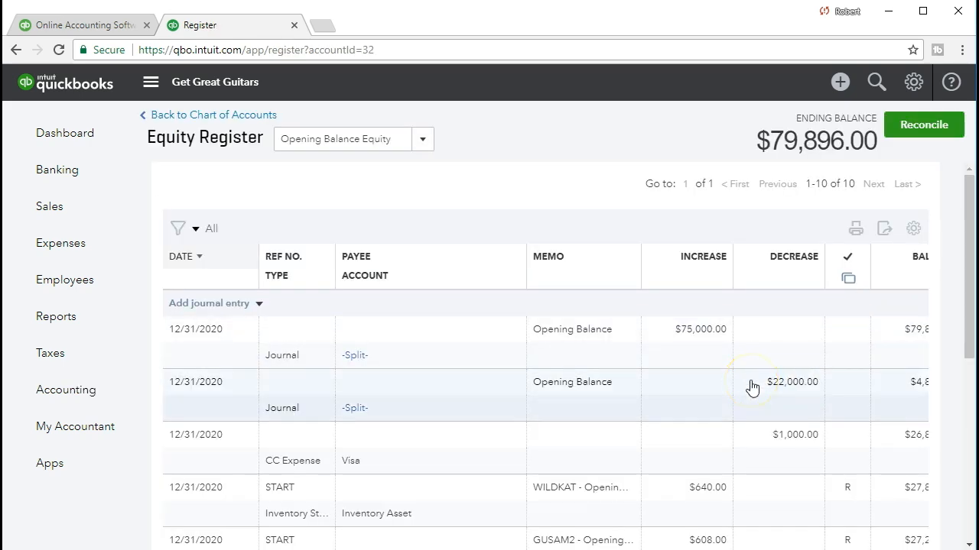
Examine the opening entries in the Opening Balance Equity register, including their increases, decreases and running balance.
{"action": "scroll", "coordinate": [751, 386], "scroll_direction": "down", "scroll_amount": 2}
{"action": "scroll", "coordinate": [751, 386], "scroll_direction": "down", "scroll_amount": 4}
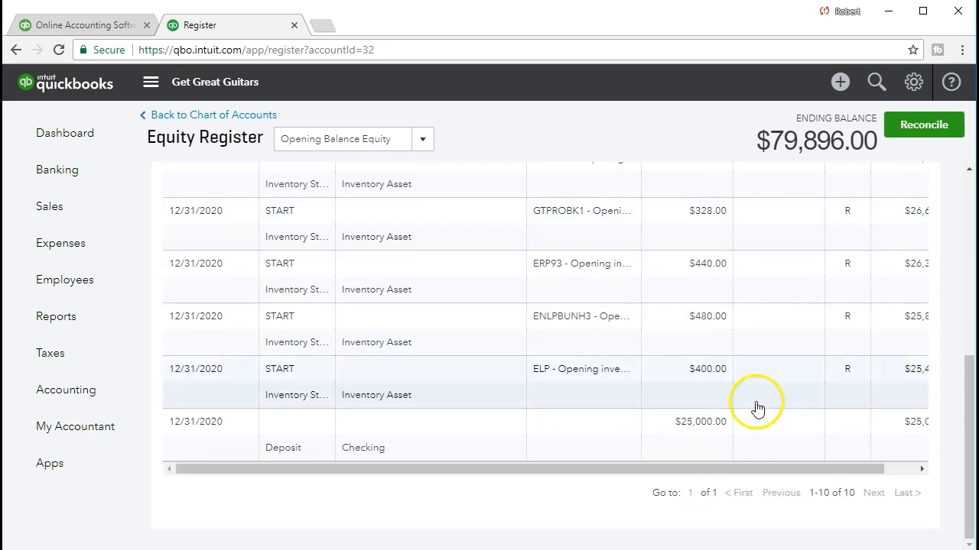
{"action": "left_click_drag", "start_coordinate": [776, 470], "coordinate": [815, 465]}
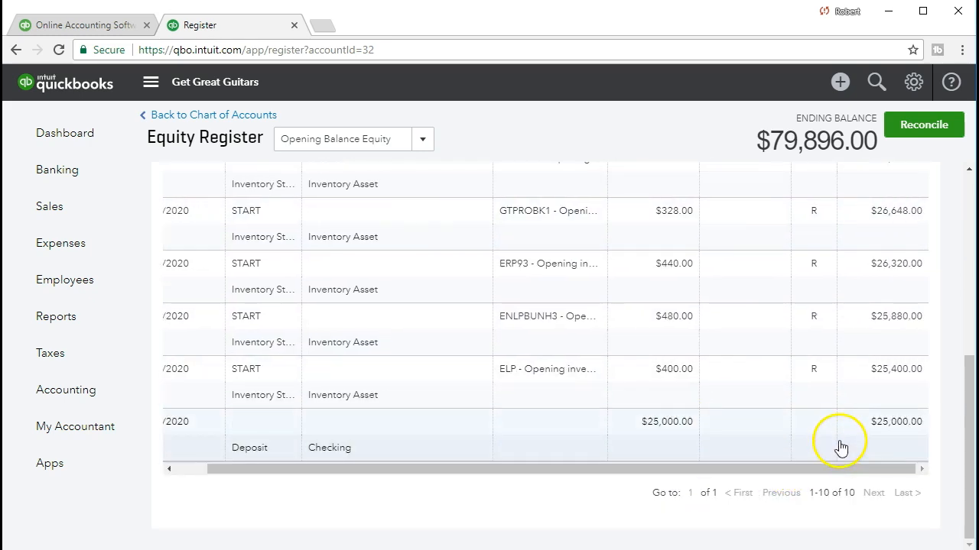
{"action": "scroll", "coordinate": [856, 436], "scroll_direction": "up", "scroll_amount": 5}
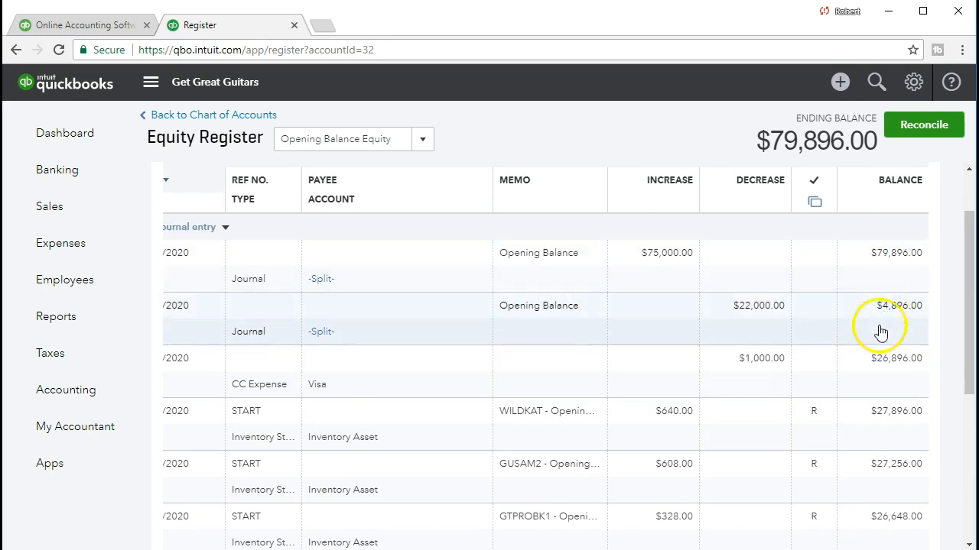
{"action": "scroll", "coordinate": [672, 496], "scroll_direction": "down", "scroll_amount": 5}
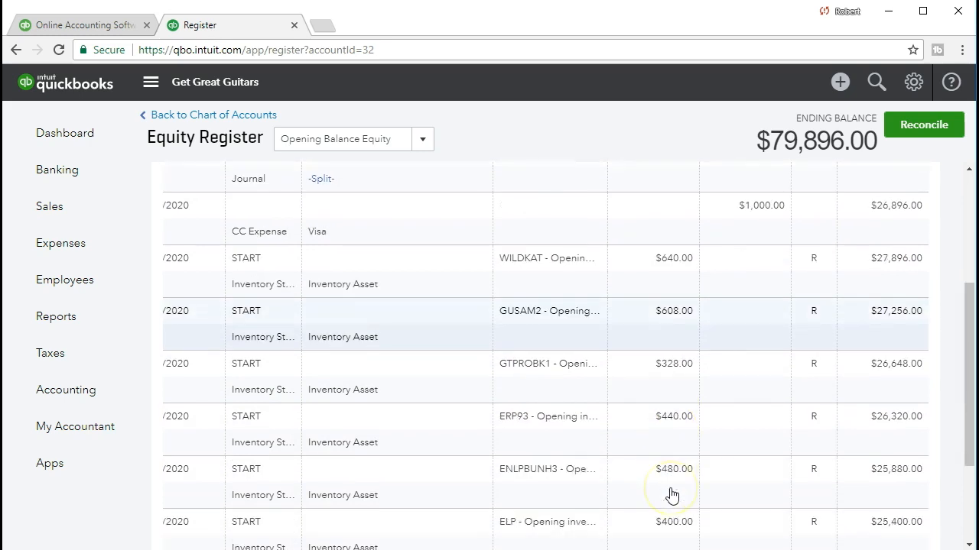
{"action": "left_click_drag", "start_coordinate": [657, 469], "coordinate": [480, 471]}
{"action": "scroll", "coordinate": [480, 472], "scroll_direction": "up", "scroll_amount": 8}
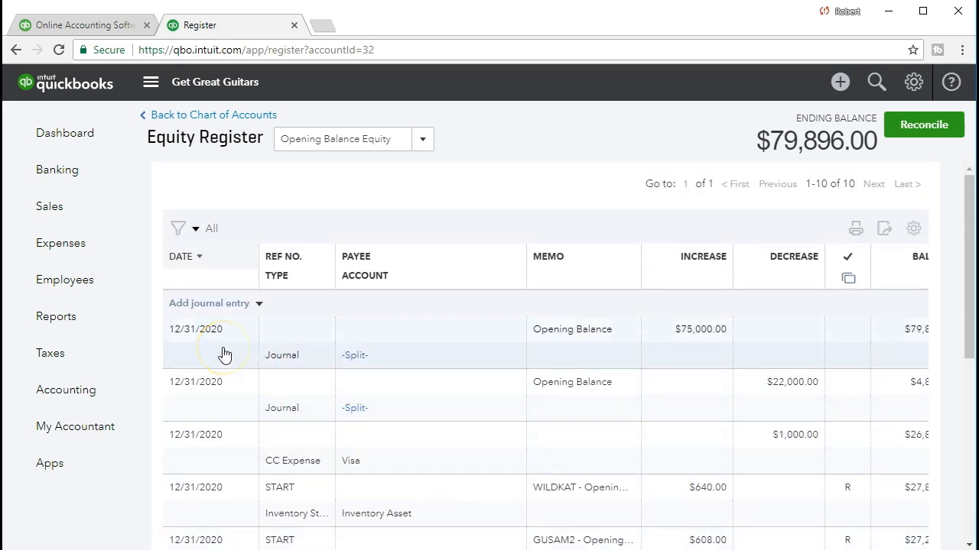
Start a new journal entry in the Opening Balance Equity register, dated 01/01/2021.
{"action": "left_click", "coordinate": [259, 305]}
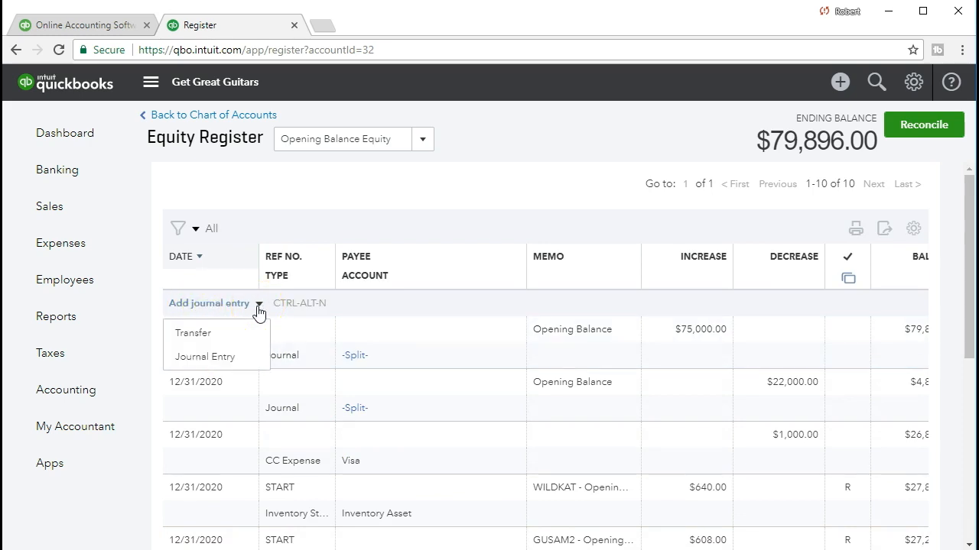
{"action": "left_click", "coordinate": [260, 305]}
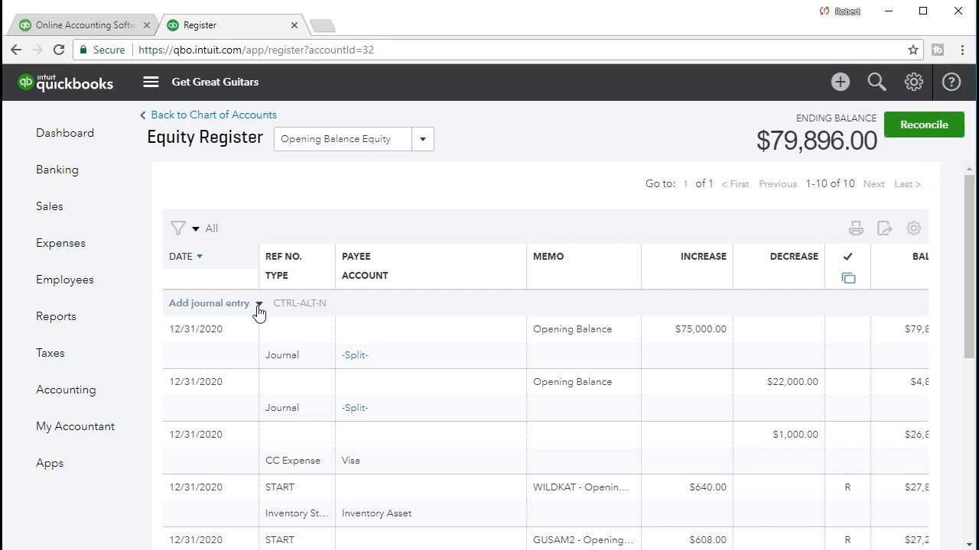
{"action": "left_click", "coordinate": [222, 309]}
{"action": "left_click", "coordinate": [230, 347]}
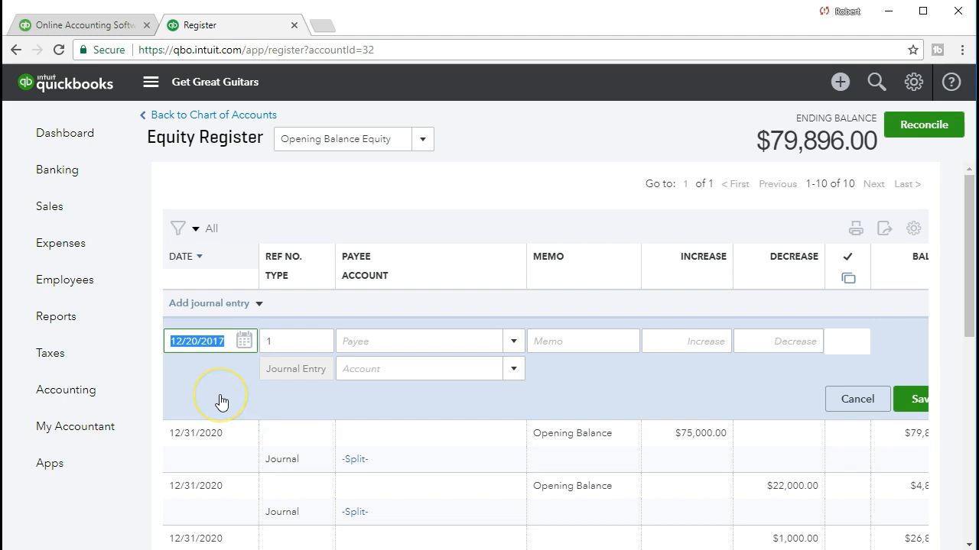
{"action": "type", "text": "0"}
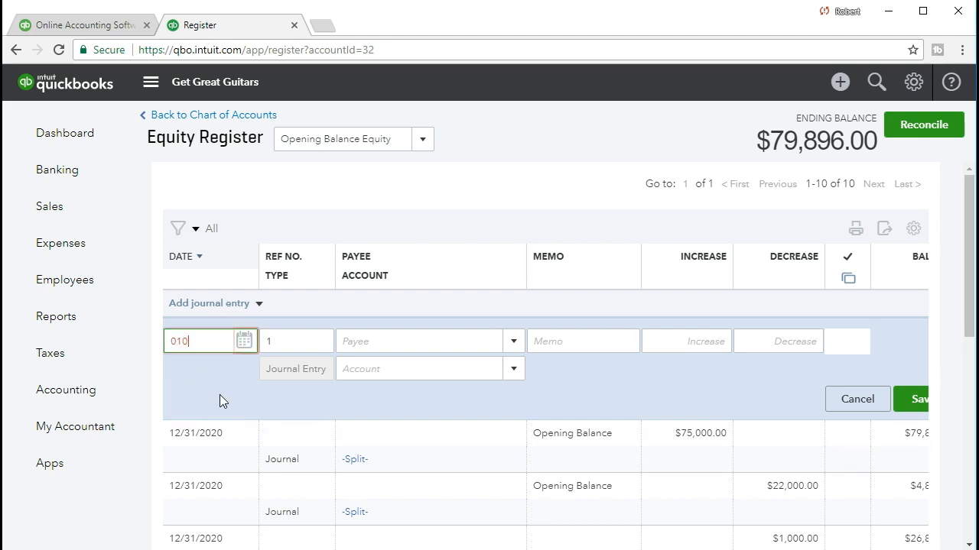
{"action": "type", "text": "1/01/202121"}
{"action": "key", "text": "Tab"}
{"action": "left_click", "coordinate": [197, 373]}
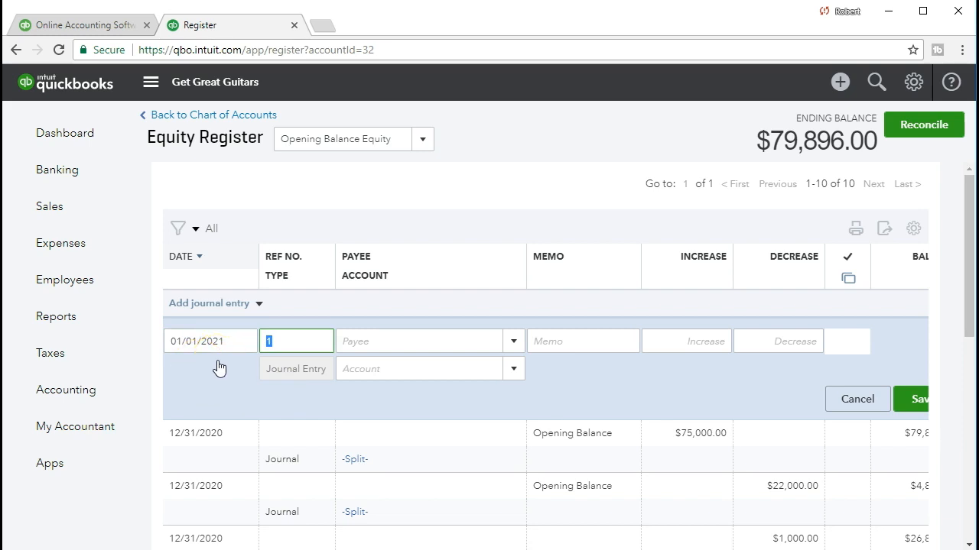
Enter the memo "Adjust Beginning Balance" and a decrease of 79,896 for the journal entry, leaving the payee blank.
{"action": "key", "text": "Tab"}
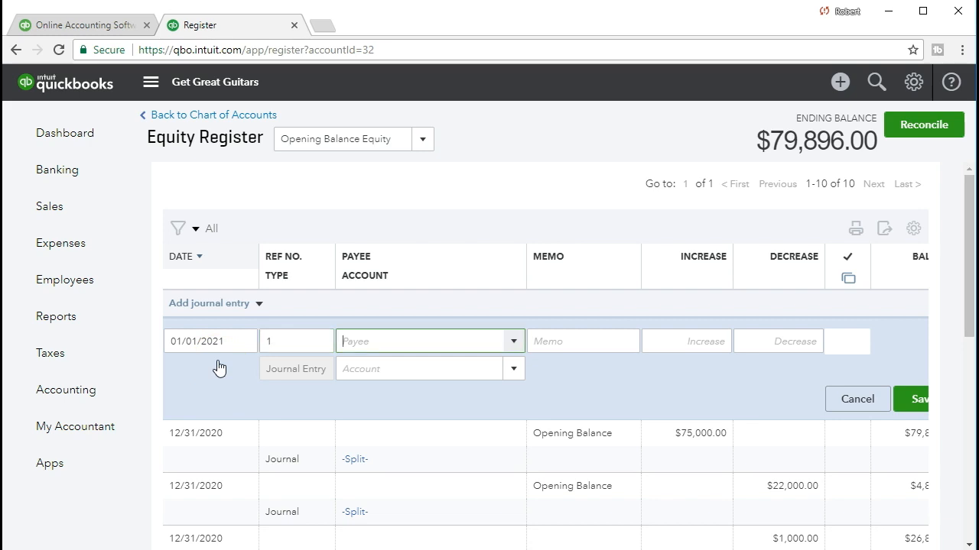
{"action": "key", "text": "Tab"}
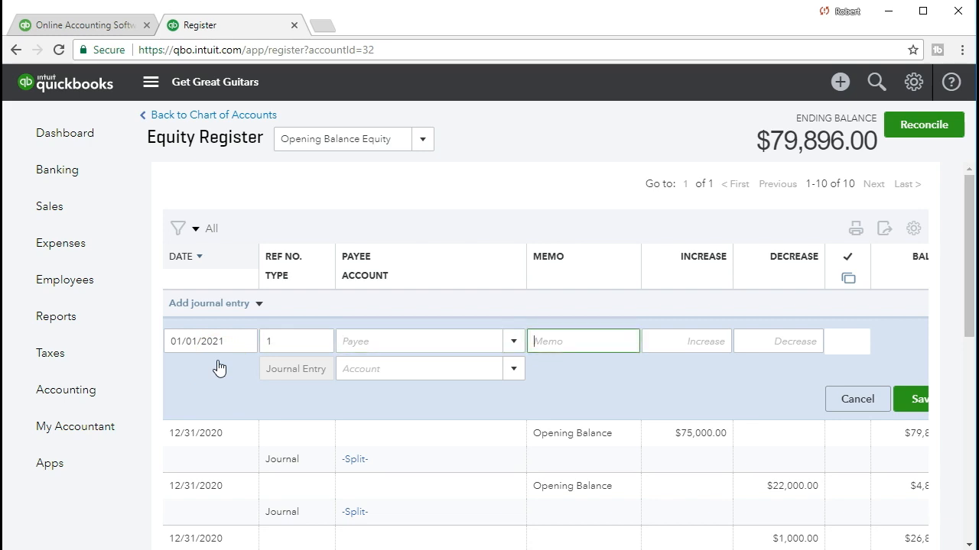
{"action": "type", "text": "Adjust"}
{"action": "type", "text": " Beginning Bala"}
{"action": "type", "text": "nce"}
{"action": "key", "text": "Tab"}
{"action": "key", "text": "Tab"}
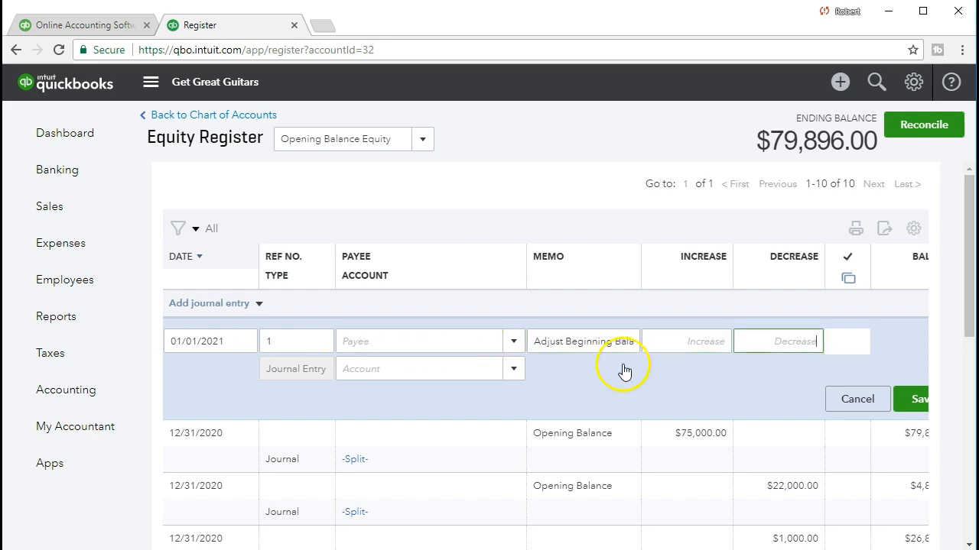
{"action": "type", "text": "79,896"}
{"action": "key", "text": "Tab"}
{"action": "left_click", "coordinate": [748, 382]}
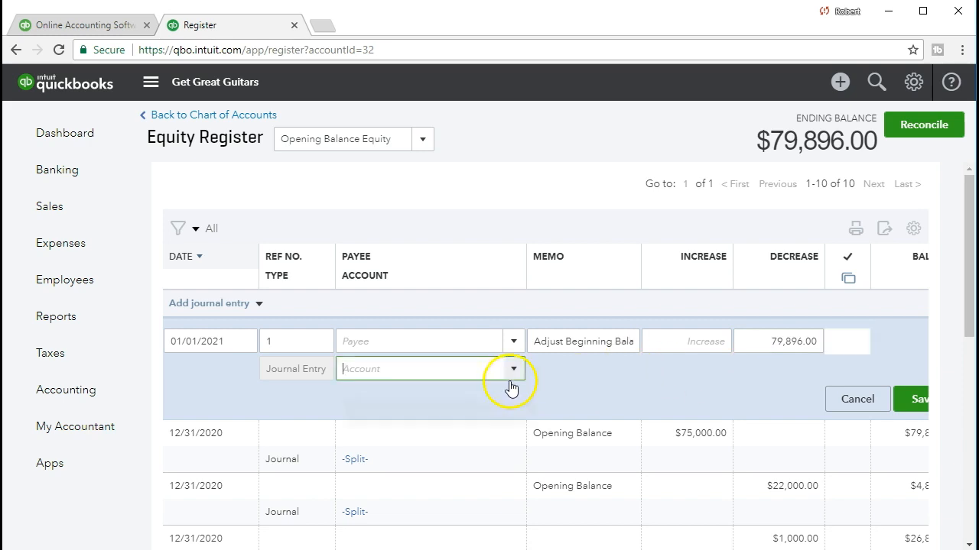
Save the journal entry with Retained Earnings as its account and check the running balance in the register.
{"action": "left_click", "coordinate": [386, 380]}
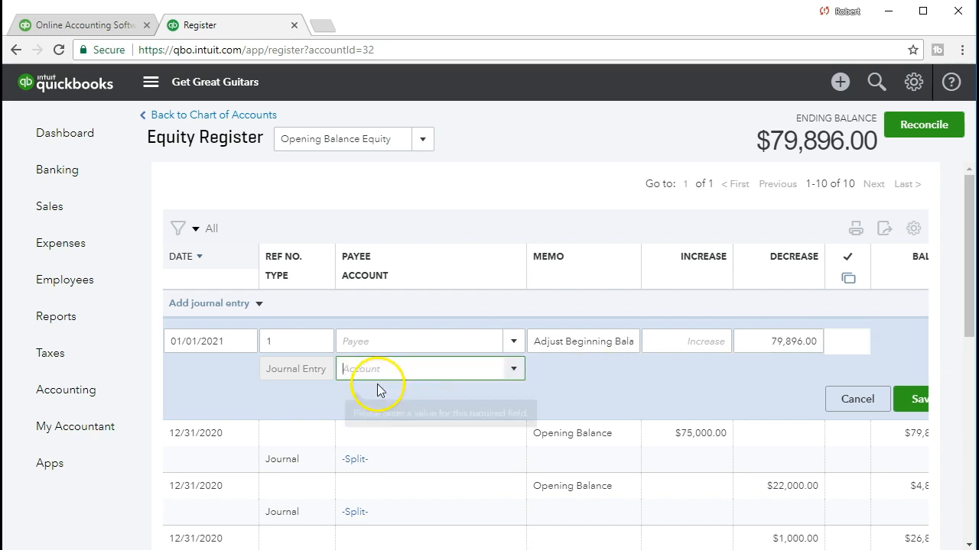
{"action": "type", "text": "Retai"}
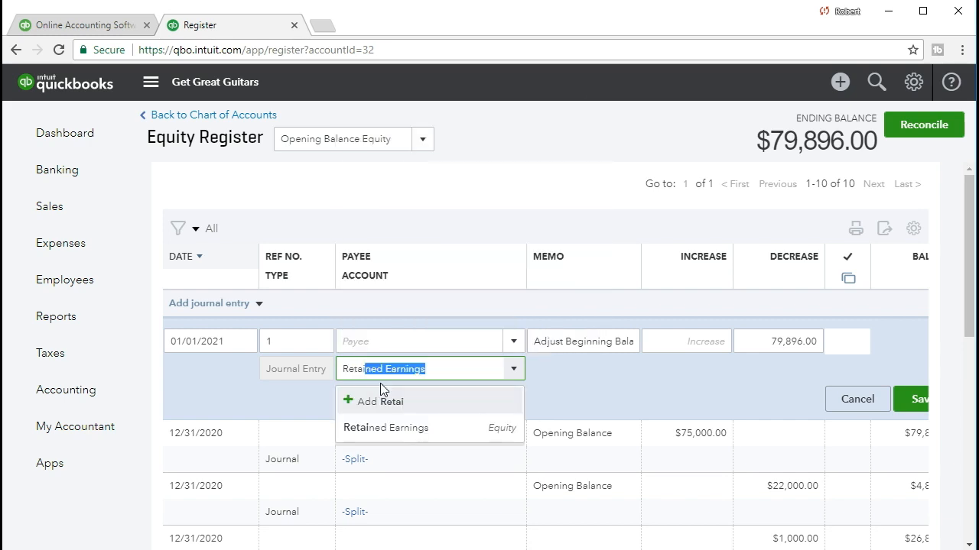
{"action": "left_click", "coordinate": [382, 430]}
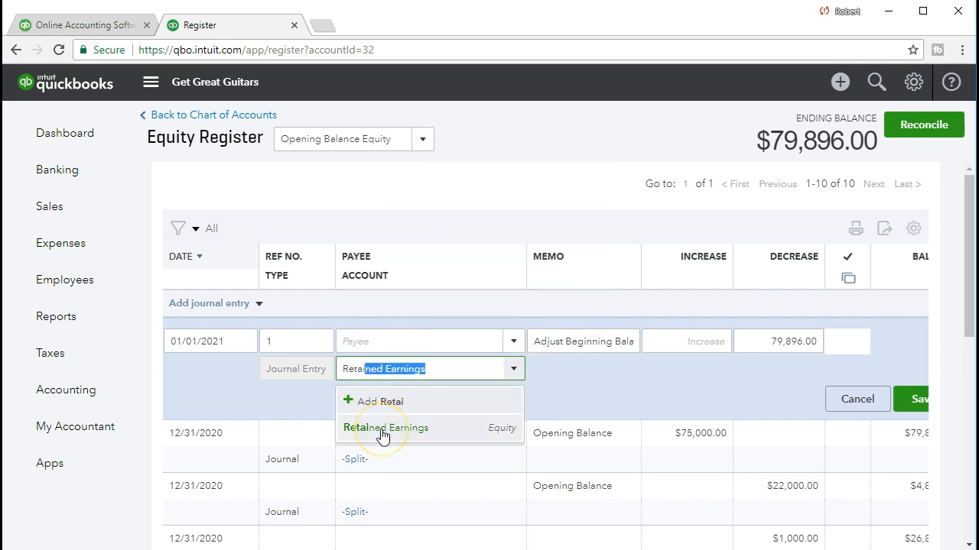
{"action": "left_click", "coordinate": [579, 400]}
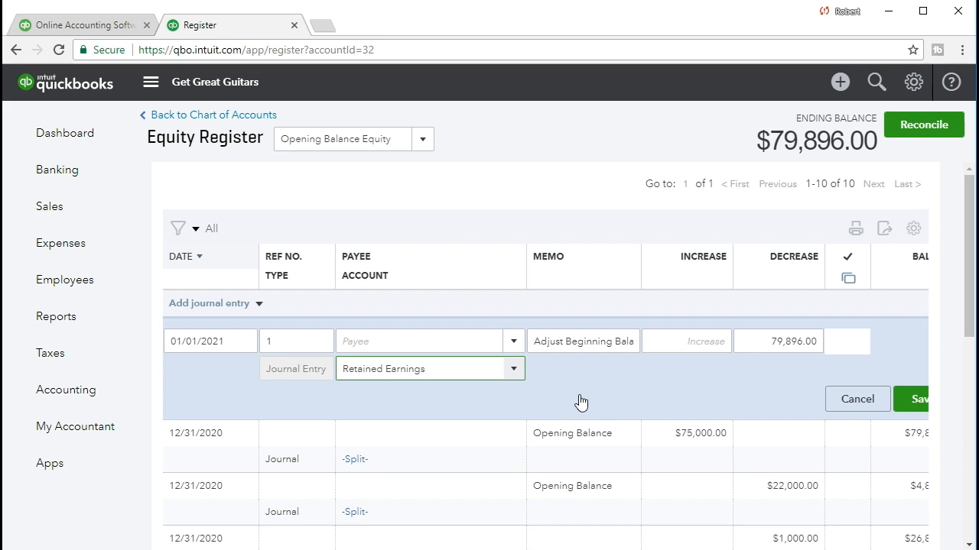
{"action": "left_click", "coordinate": [919, 406]}
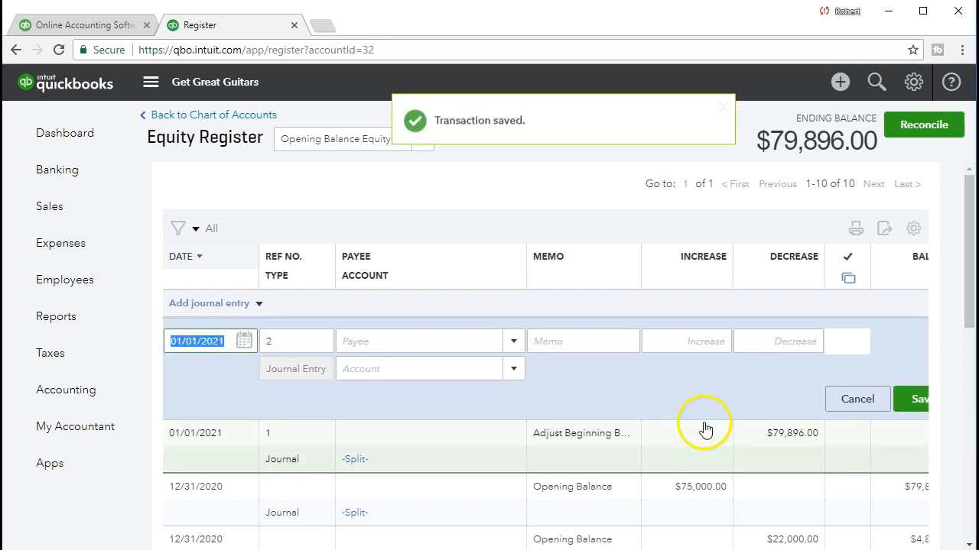
{"action": "scroll", "coordinate": [690, 422], "scroll_direction": "down", "scroll_amount": 10}
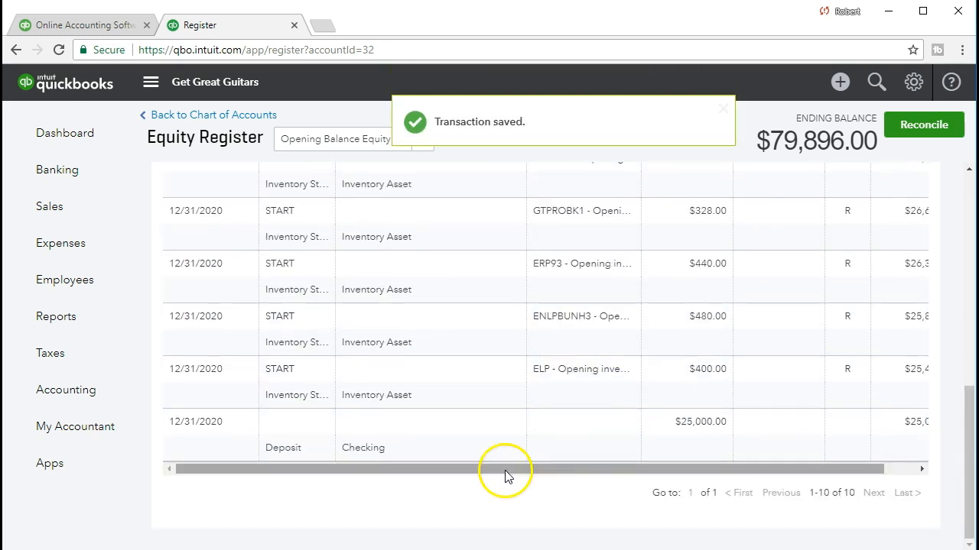
{"action": "left_click_drag", "start_coordinate": [504, 475], "coordinate": [638, 470]}
{"action": "scroll", "coordinate": [703, 445], "scroll_direction": "up", "scroll_amount": 4}
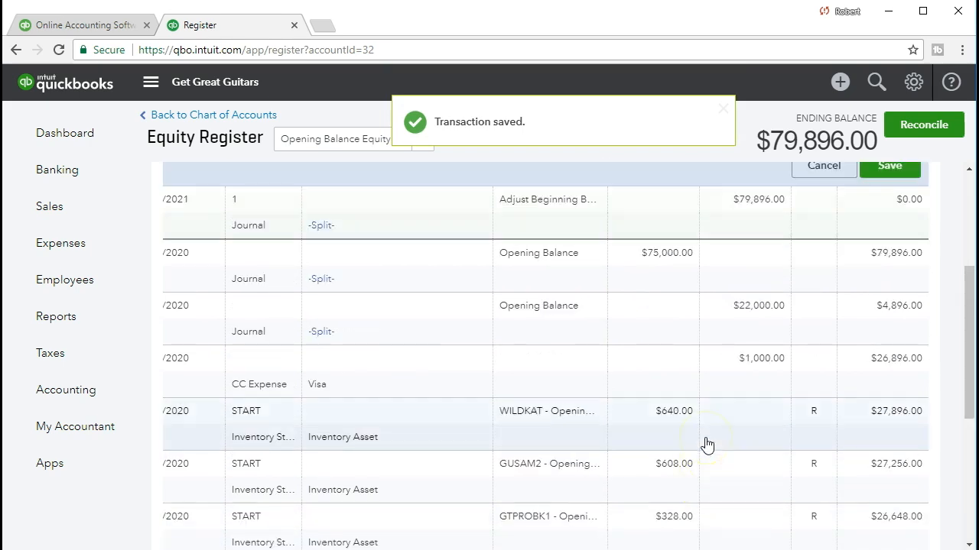
{"action": "scroll", "coordinate": [707, 446], "scroll_direction": "up", "scroll_amount": 2}
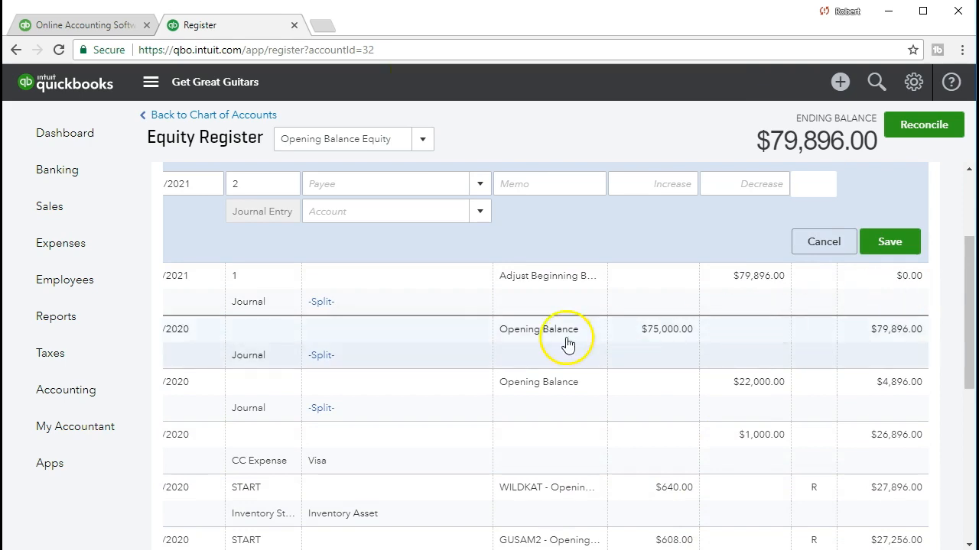
Find the Trial Balance report among the reports and open it.
{"action": "left_click", "coordinate": [73, 327]}
{"action": "left_click", "coordinate": [276, 348]}
{"action": "type", "text": "Tria"}
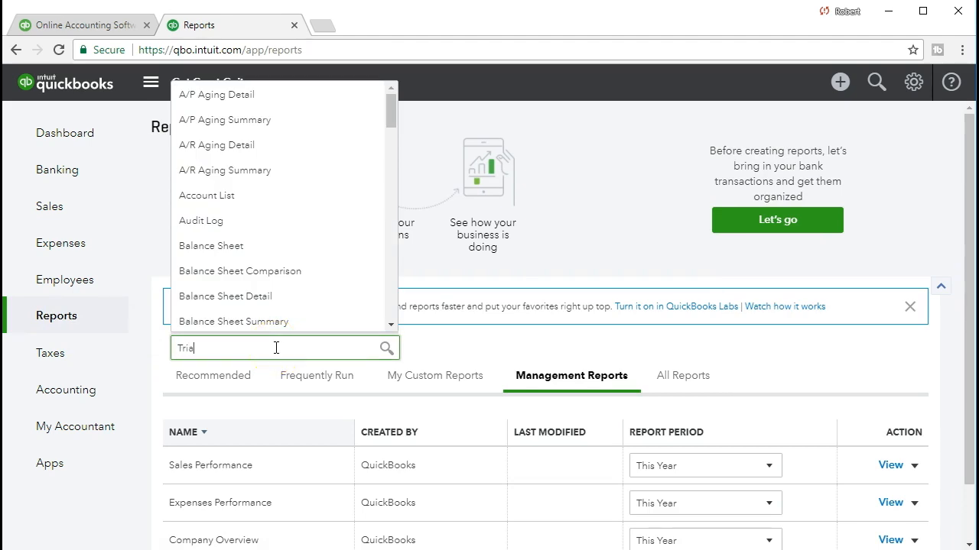
{"action": "type", "text": "l Balance"}
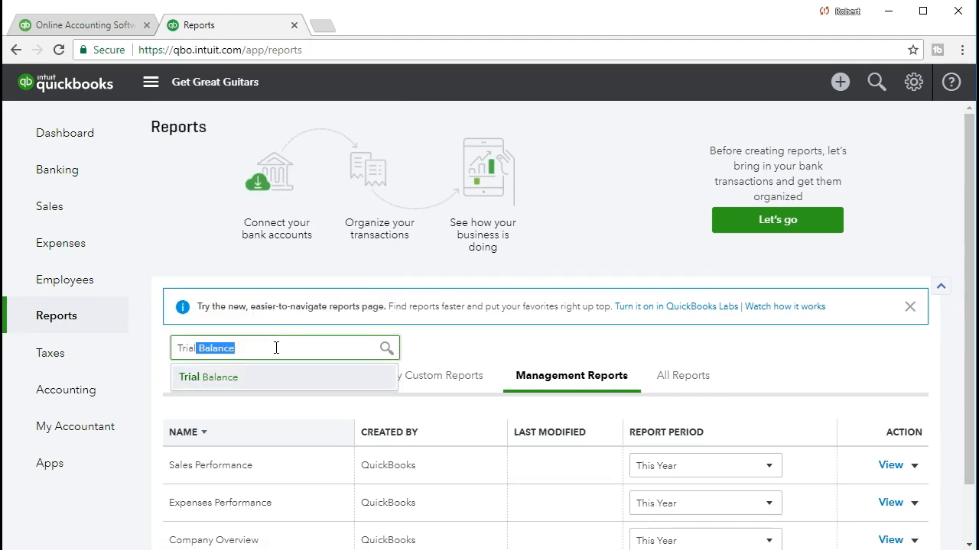
{"action": "left_click", "coordinate": [237, 380]}
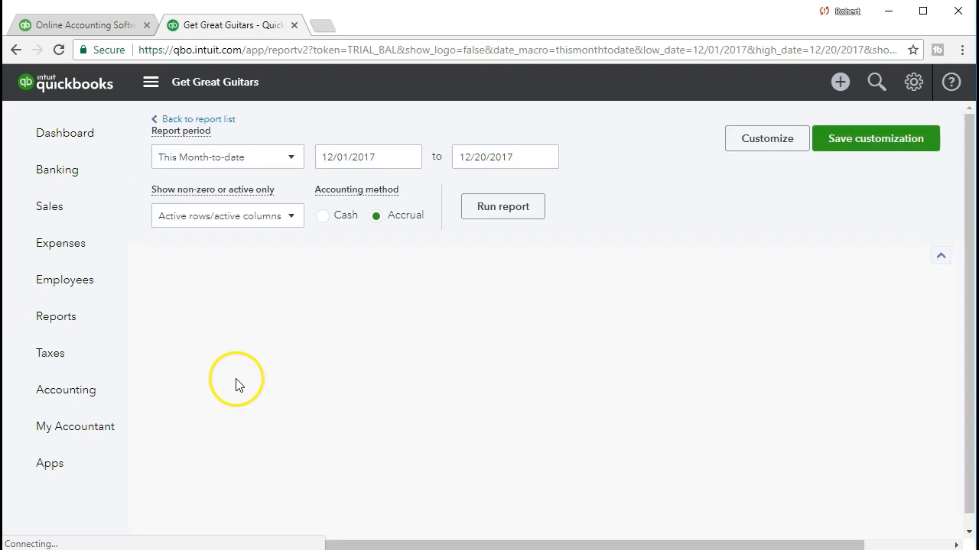
Run the trial balance for 01/01/2021 to 01/01/2021 and check the Opening Balance Equity and Retained Earnings lines.
{"action": "left_click", "coordinate": [389, 164]}
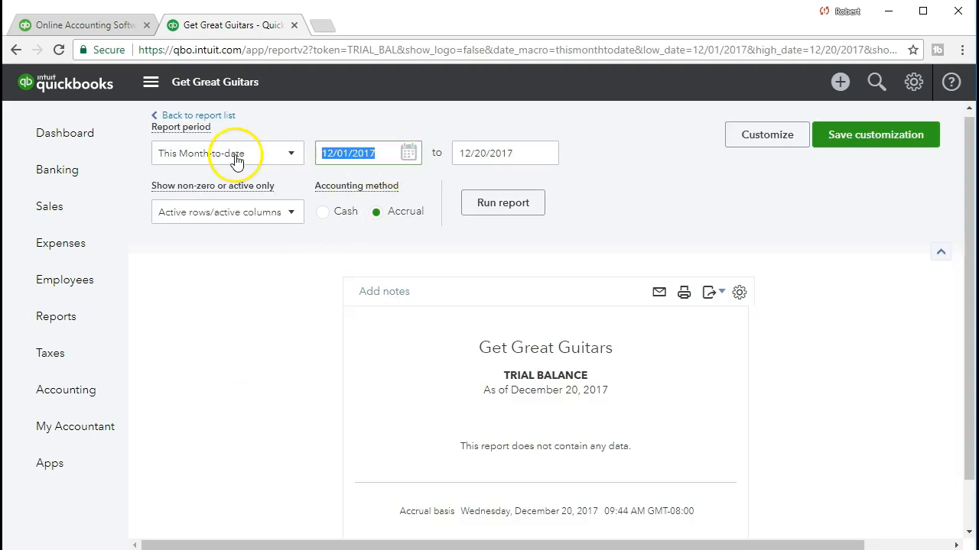
{"action": "type", "text": "010121"}
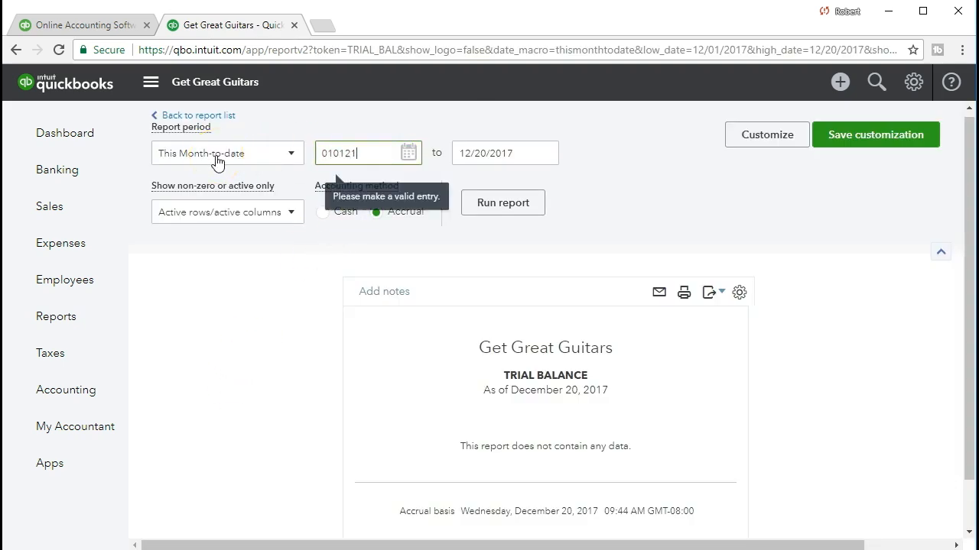
{"action": "key", "text": "Tab"}
{"action": "type", "text": "010121"}
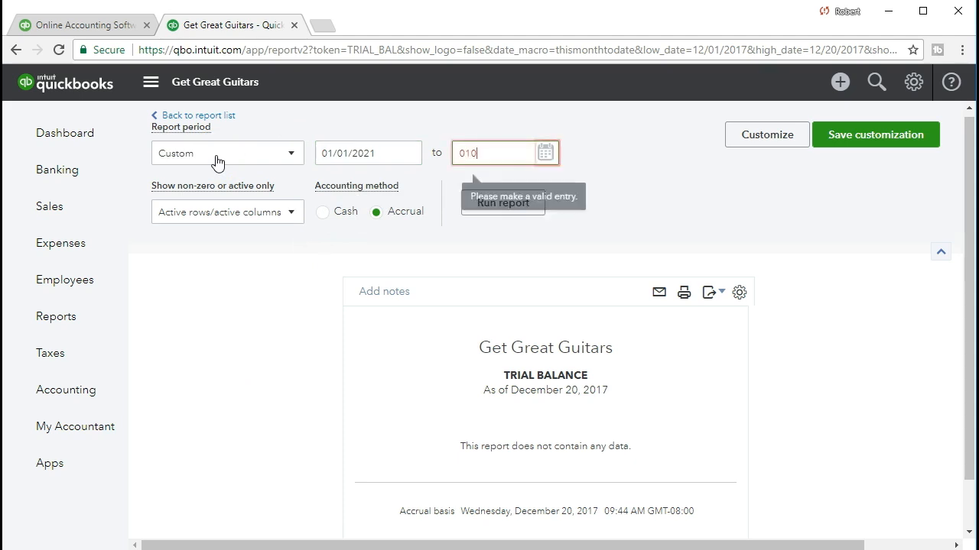
{"action": "key", "text": "Tab"}
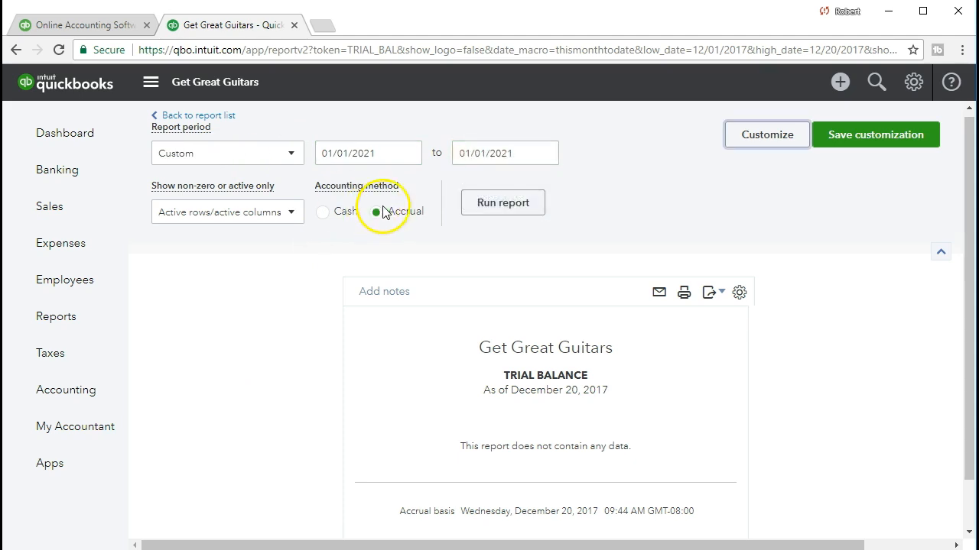
{"action": "left_click", "coordinate": [493, 211]}
{"action": "scroll", "coordinate": [494, 215], "scroll_direction": "down", "scroll_amount": 2}
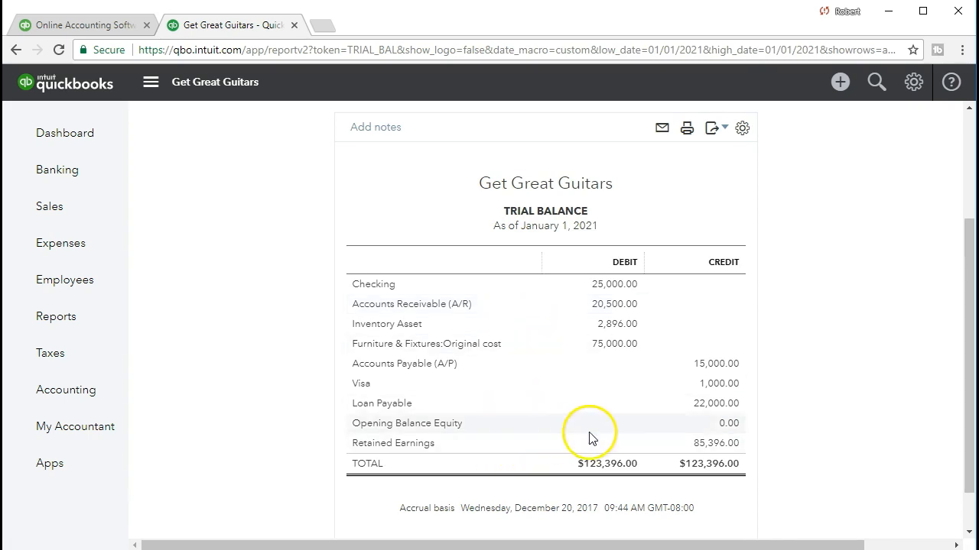
{"action": "left_click", "coordinate": [709, 436]}
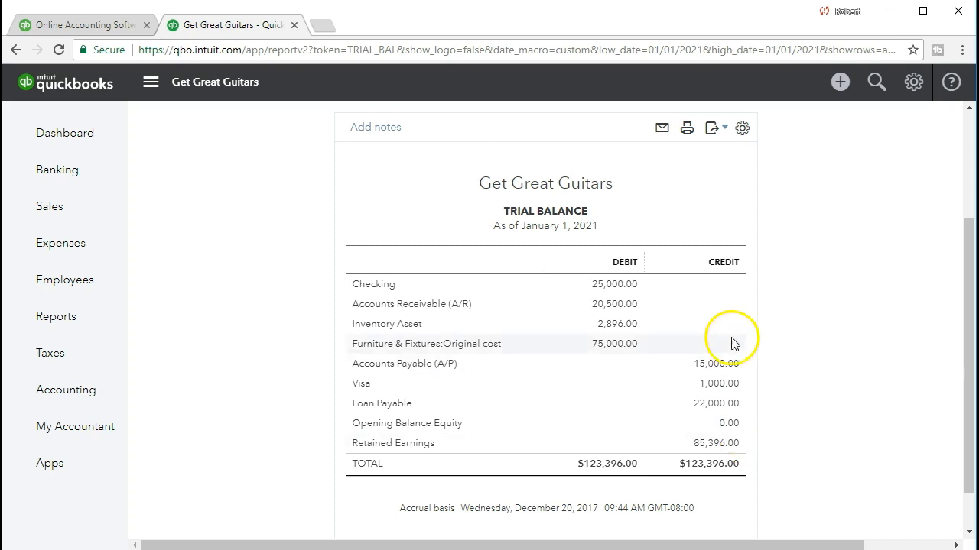
Export the trial balance to Excel and open the downloaded workbook there with editing enabled in a maximized window.
{"action": "left_click", "coordinate": [714, 134]}
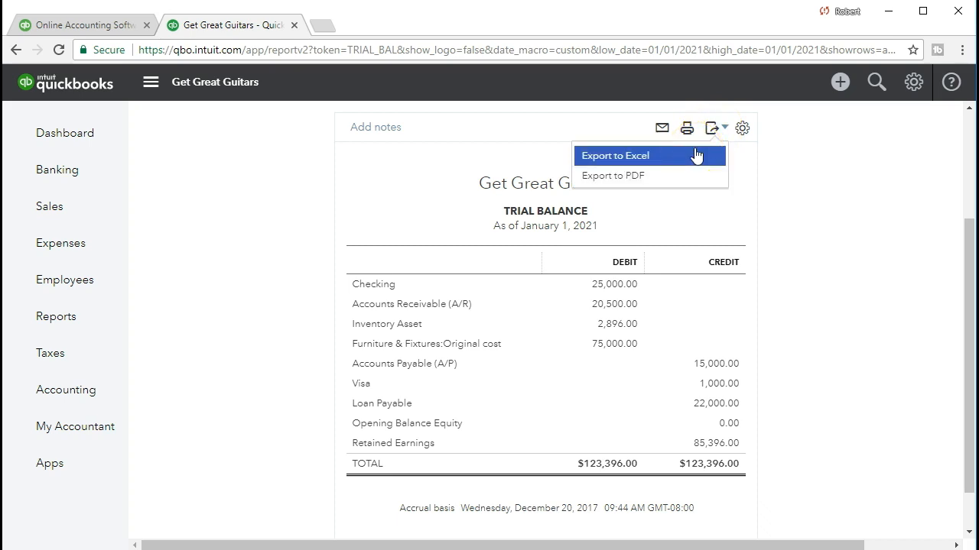
{"action": "left_click", "coordinate": [696, 156]}
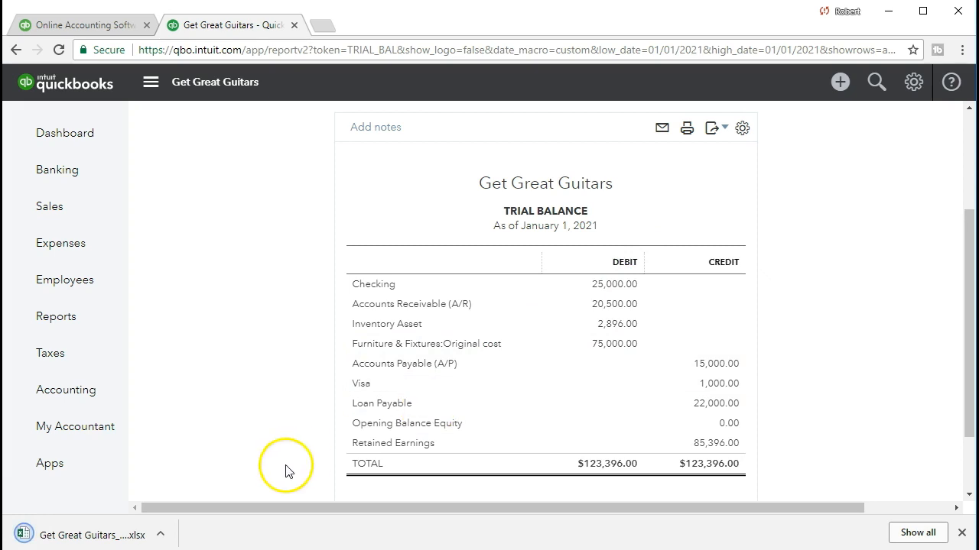
{"action": "left_click", "coordinate": [78, 538]}
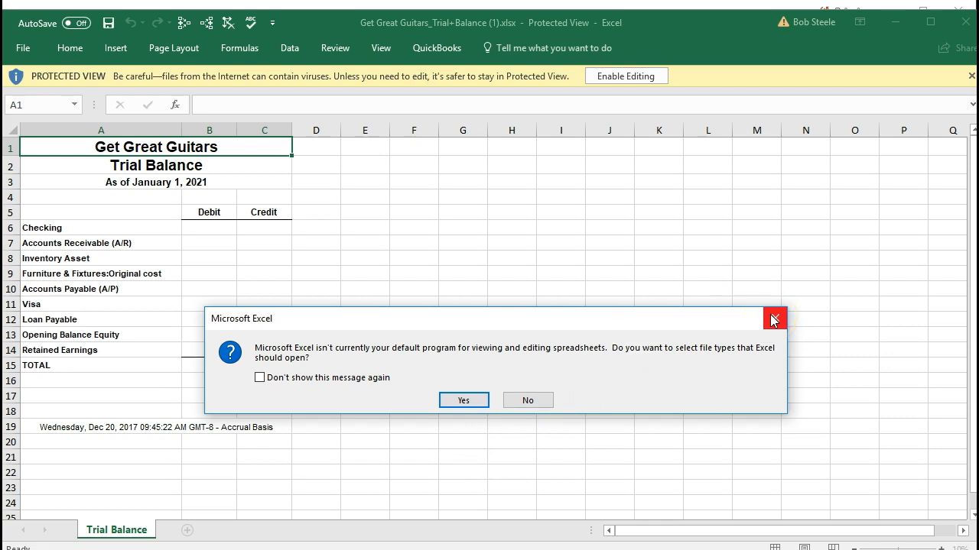
{"action": "left_click", "coordinate": [772, 320]}
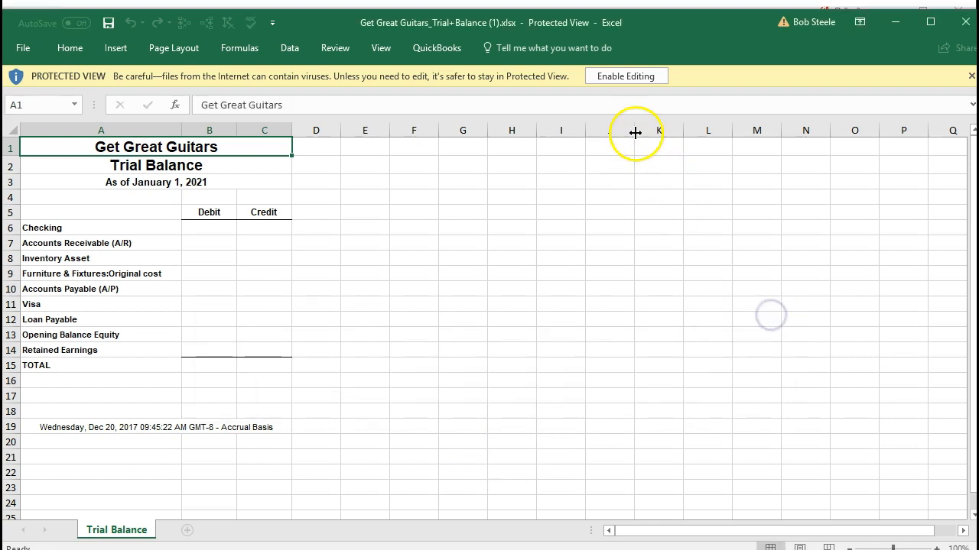
{"action": "left_click", "coordinate": [623, 77]}
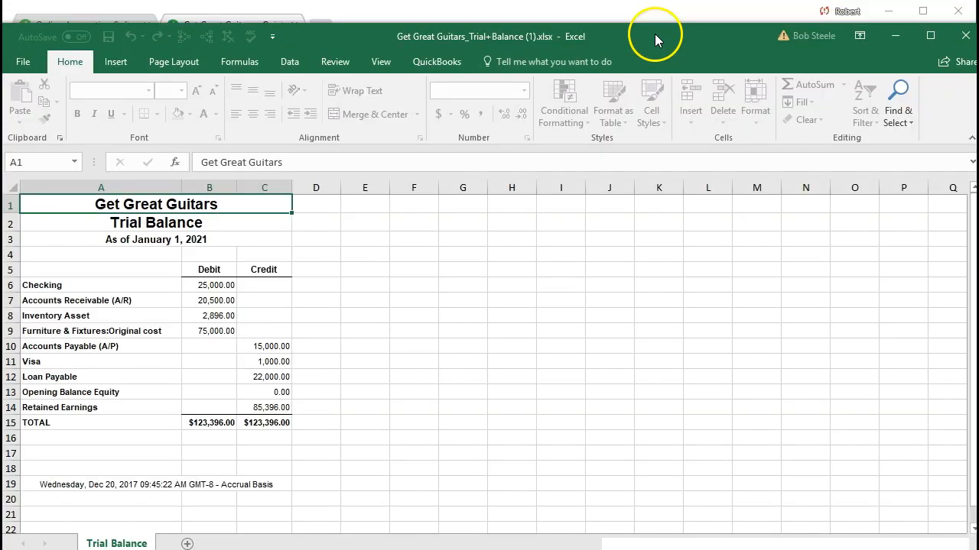
{"action": "double_click", "coordinate": [653, 32]}
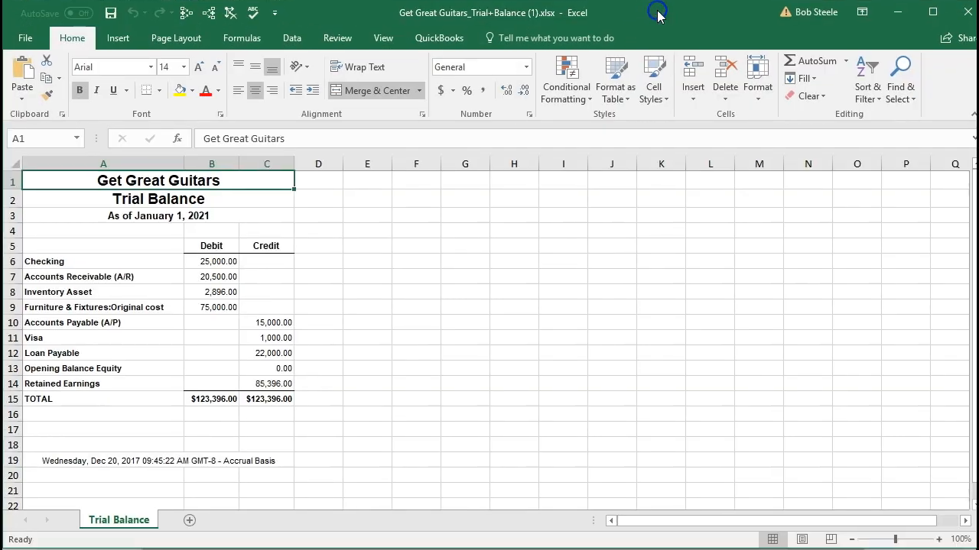
Save the trial balance workbook as Get Great Guitars_Trial+Balance (1).xlsx in the Excel Docs 6 folder inside QuickBOoks Online.
{"action": "left_click", "coordinate": [25, 38]}
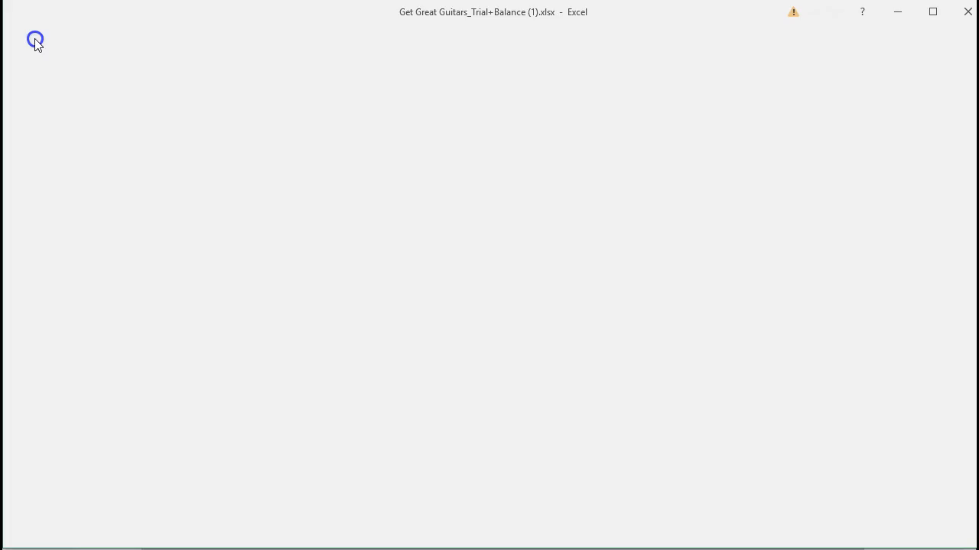
{"action": "left_click", "coordinate": [46, 196]}
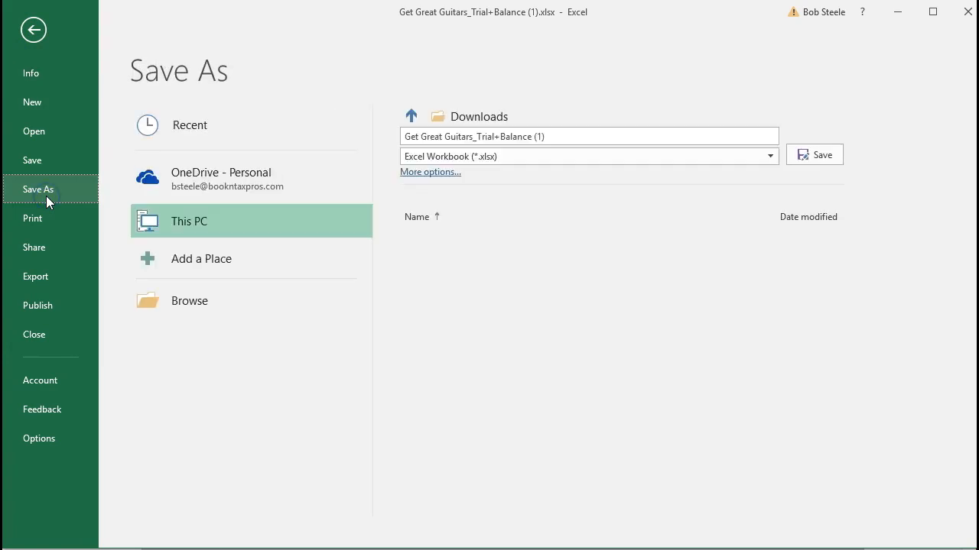
{"action": "left_click", "coordinate": [172, 301]}
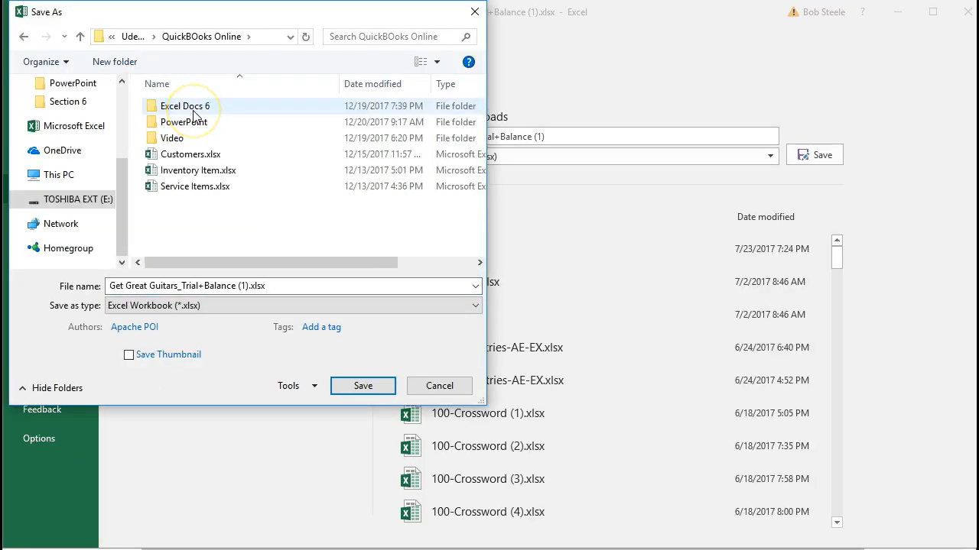
{"action": "double_click", "coordinate": [191, 107]}
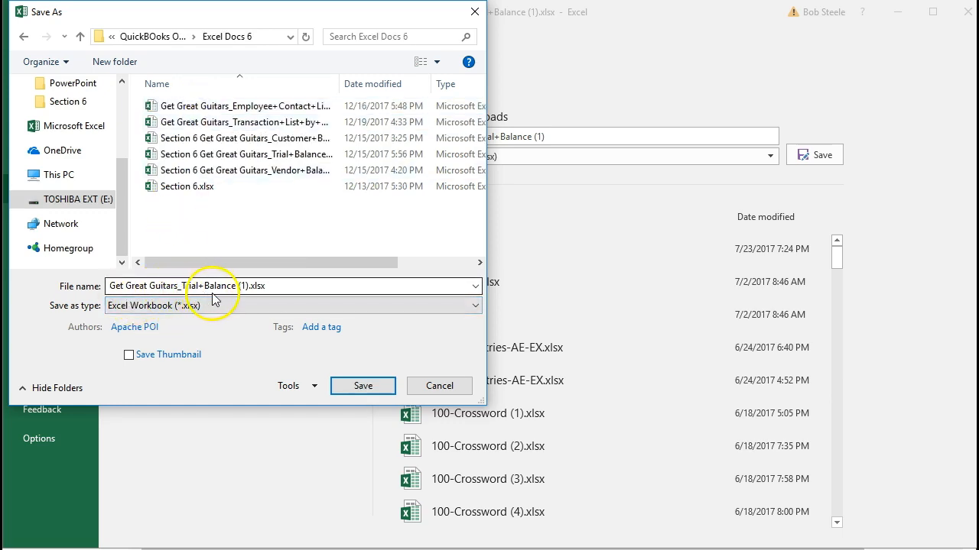
{"action": "left_click", "coordinate": [359, 385]}
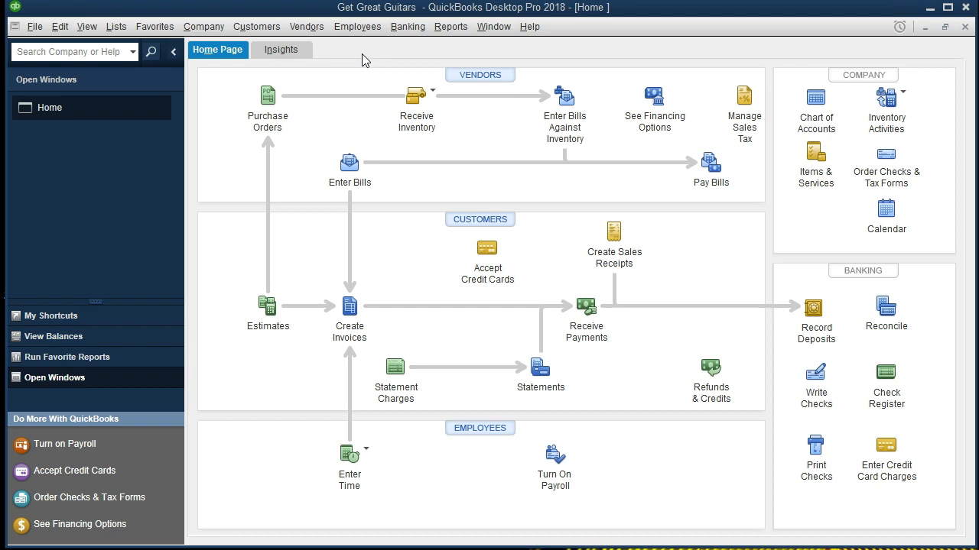
{"action": "left_click", "coordinate": [35, 28]}
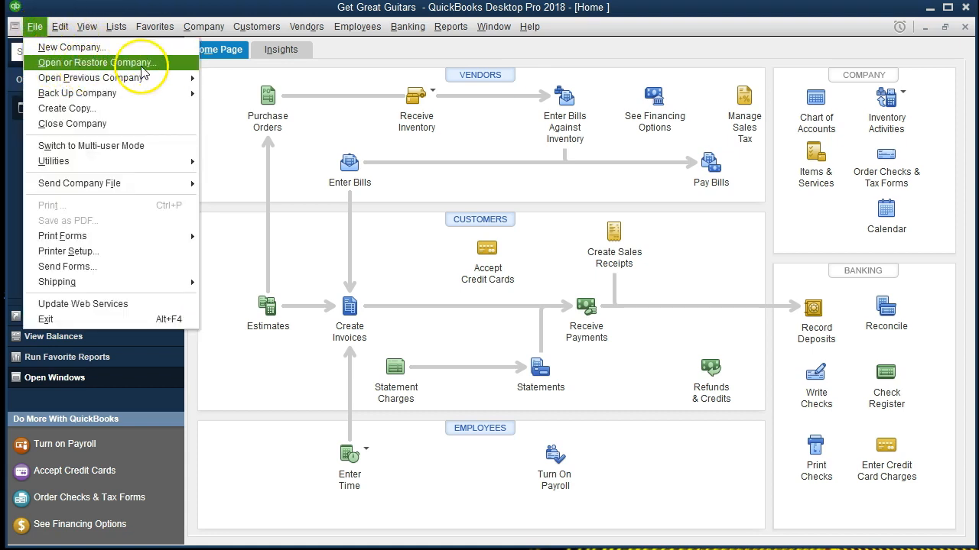
{"action": "left_click", "coordinate": [222, 361]}
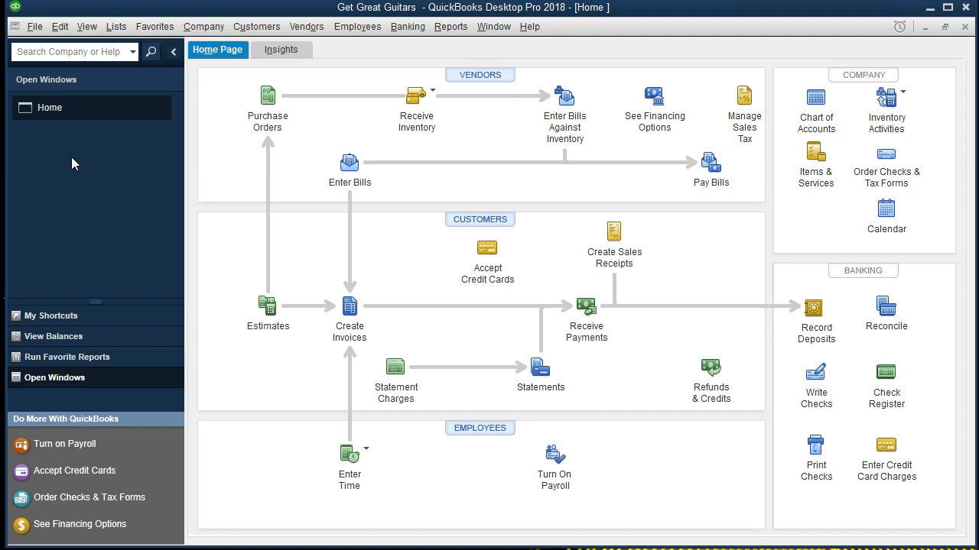
{"action": "left_click", "coordinate": [68, 116]}
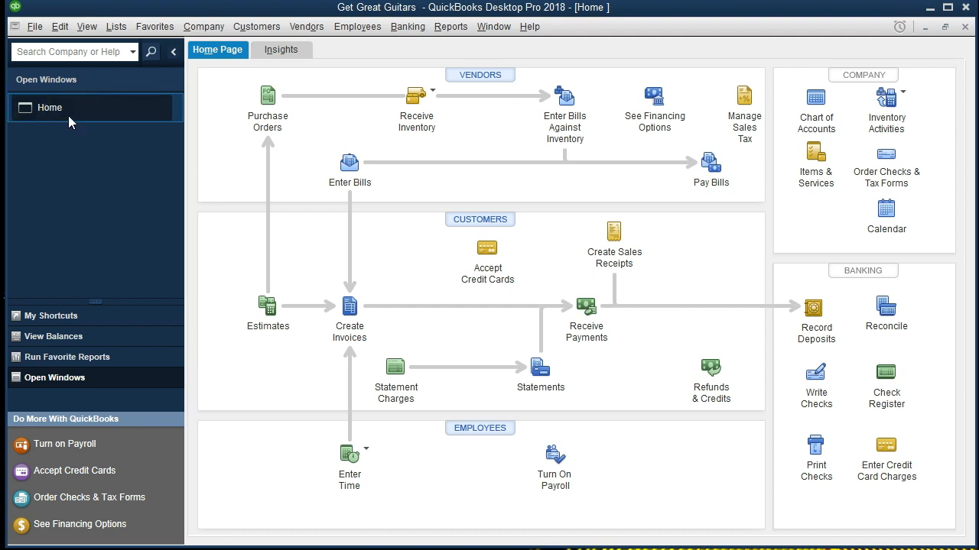
{"action": "left_click", "coordinate": [86, 29]}
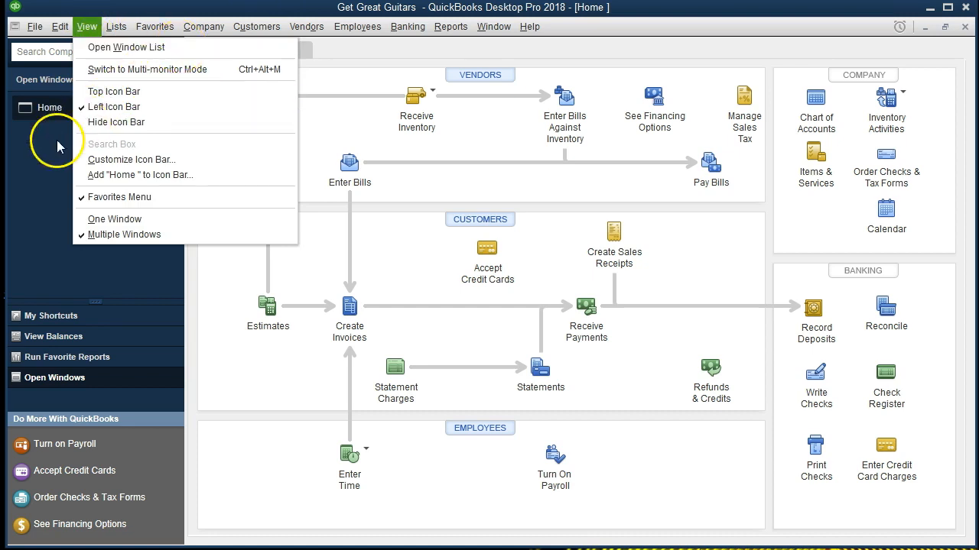
{"action": "left_click", "coordinate": [37, 152]}
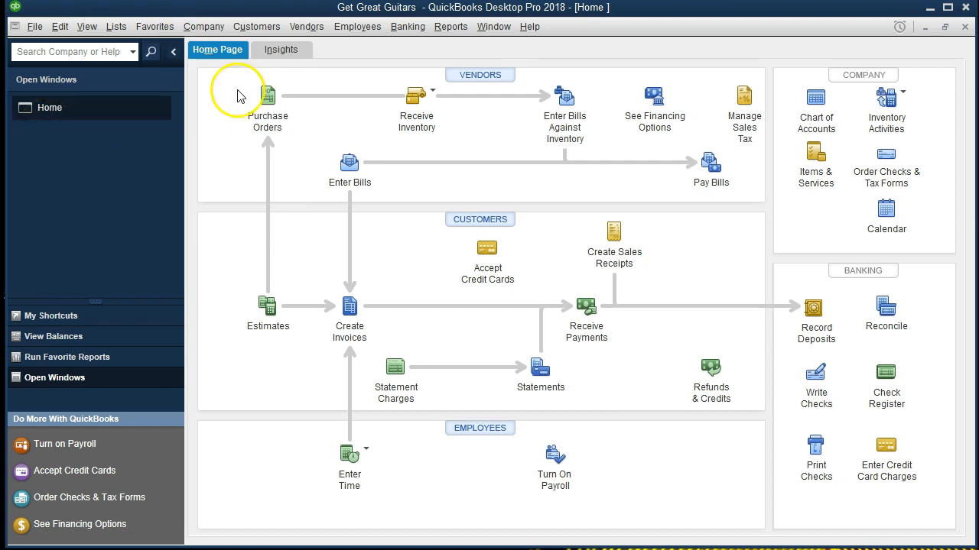
Open the Trial Balance report from the Accountant & Taxes reports in QuickBooks Desktop.
{"action": "left_click", "coordinate": [443, 30]}
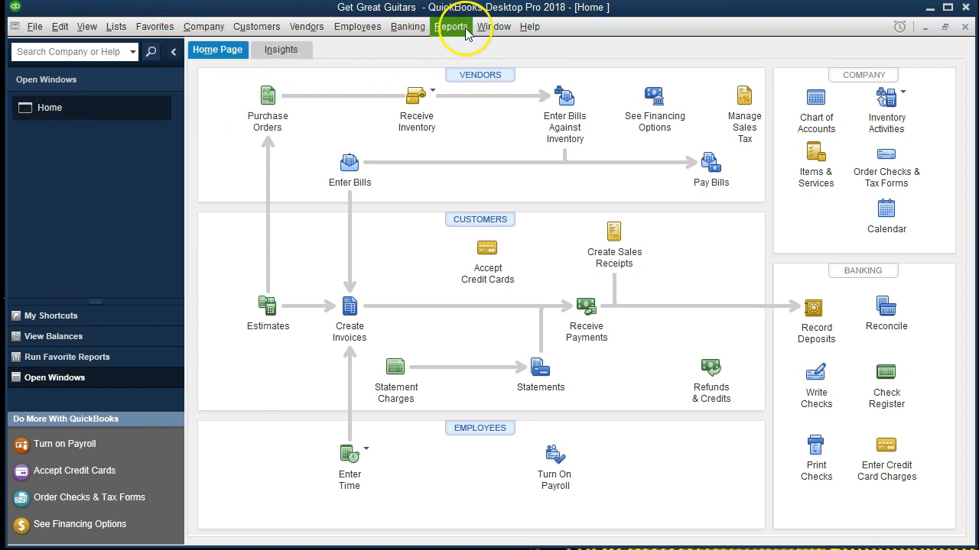
{"action": "left_click", "coordinate": [467, 32]}
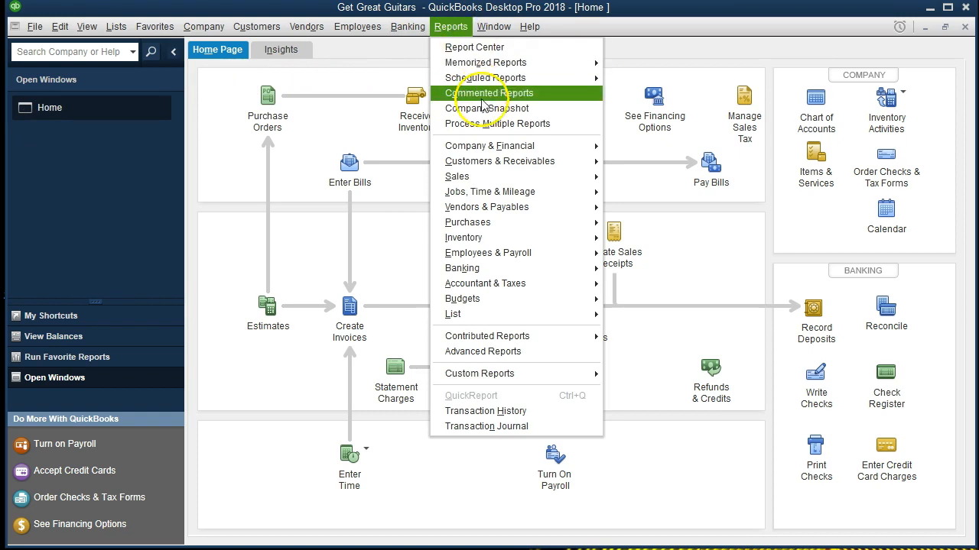
{"action": "mouse_move", "coordinate": [497, 284]}
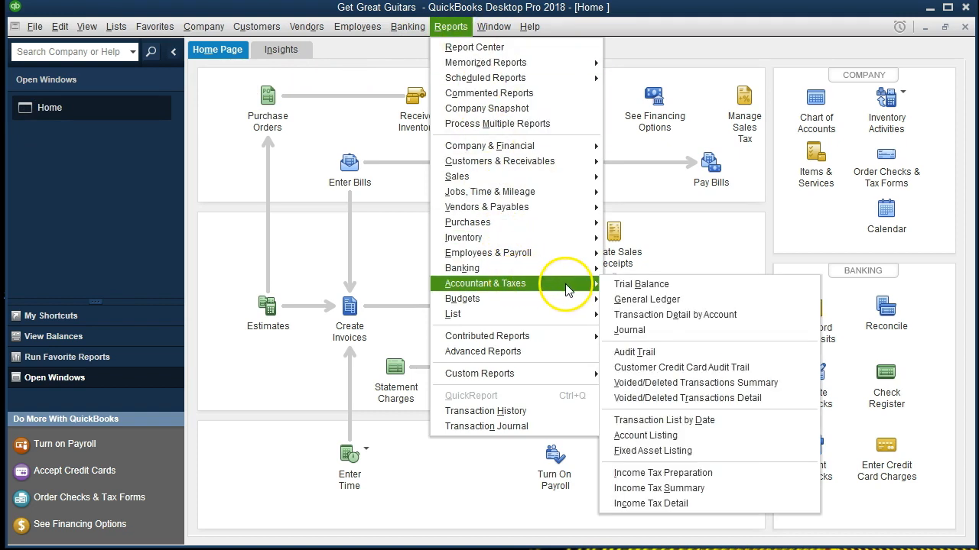
{"action": "left_click", "coordinate": [702, 286]}
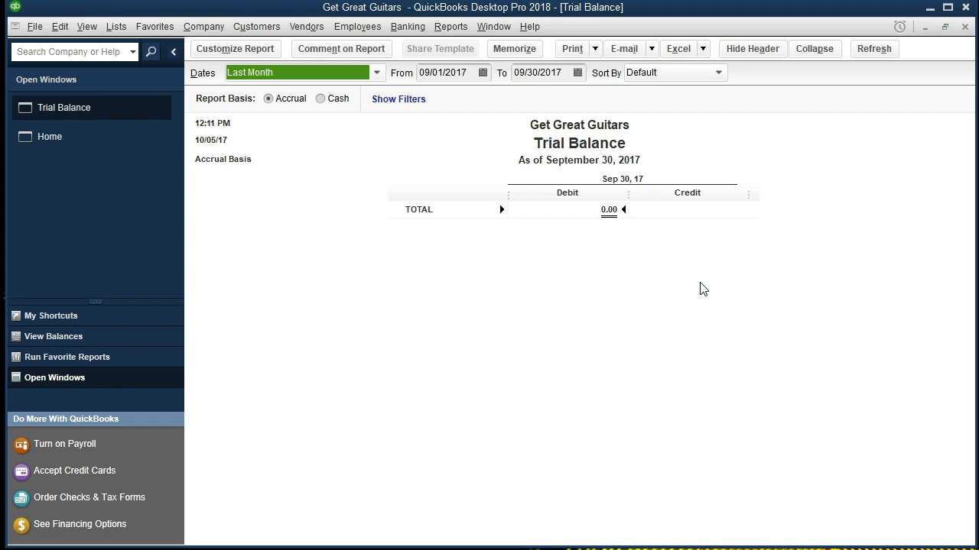
Run the trial balance for the period 12/31/2020 to 12/31/2020.
{"action": "key", "text": "Tab"}
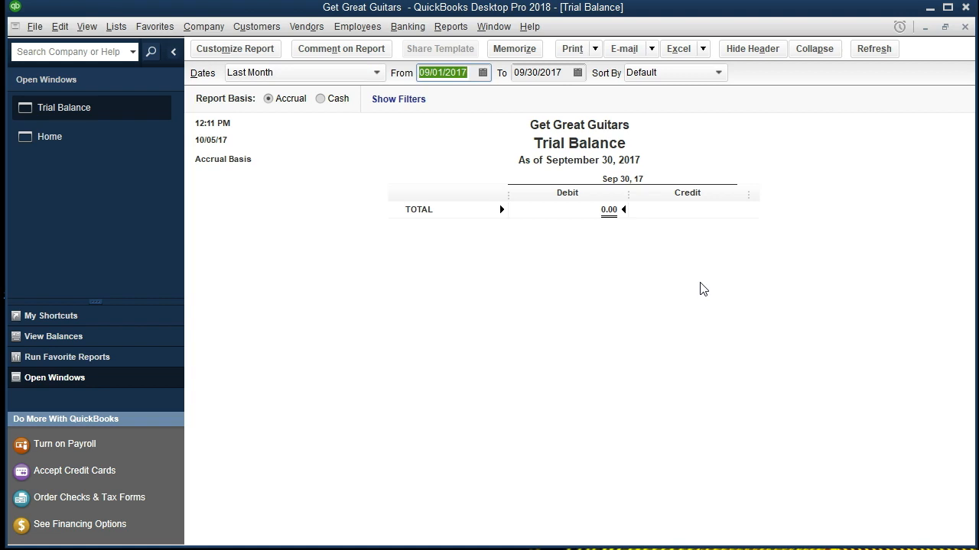
{"action": "type", "text": "1"}
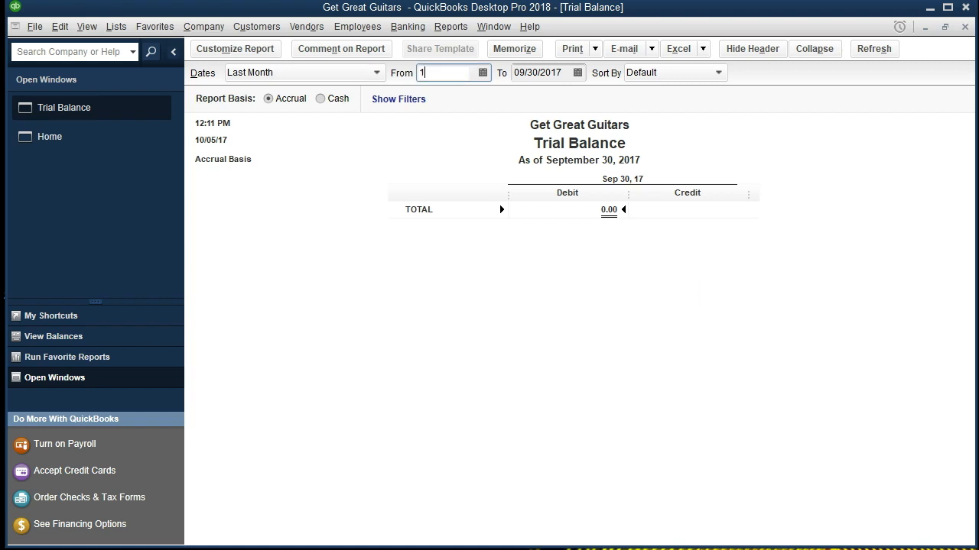
{"action": "type", "text": "2/31/"}
{"action": "type", "text": "20"}
{"action": "key", "text": "Tab"}
{"action": "type", "text": "12/31/"}
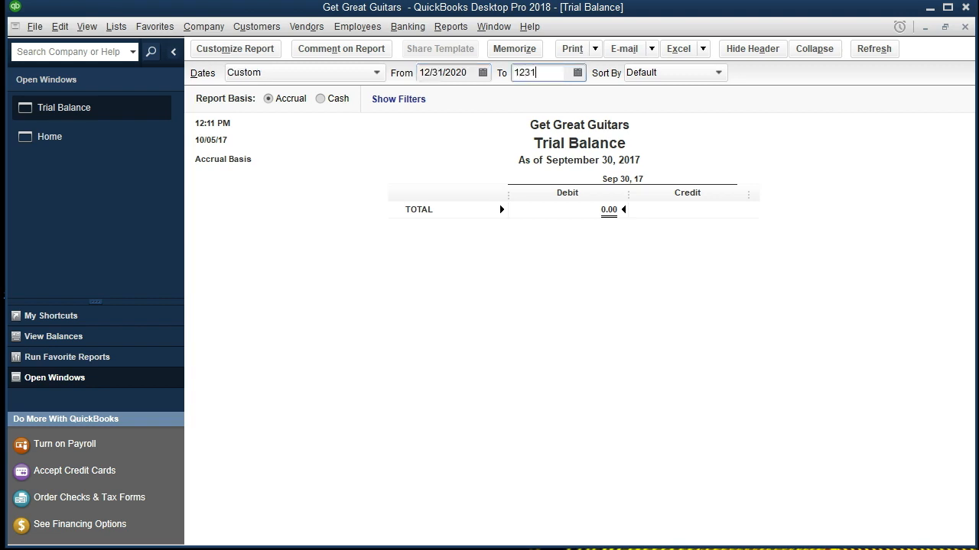
{"action": "type", "text": "20"}
{"action": "key", "text": "Tab"}
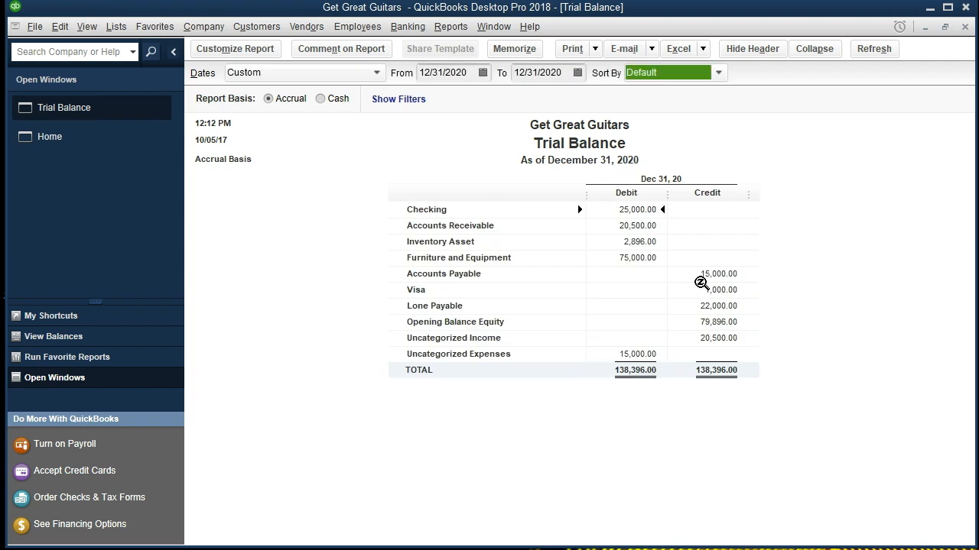
Examine each account line of the December 31, 2020 trial balance from Checking down to Uncategorized Expenses.
{"action": "left_click", "coordinate": [614, 337]}
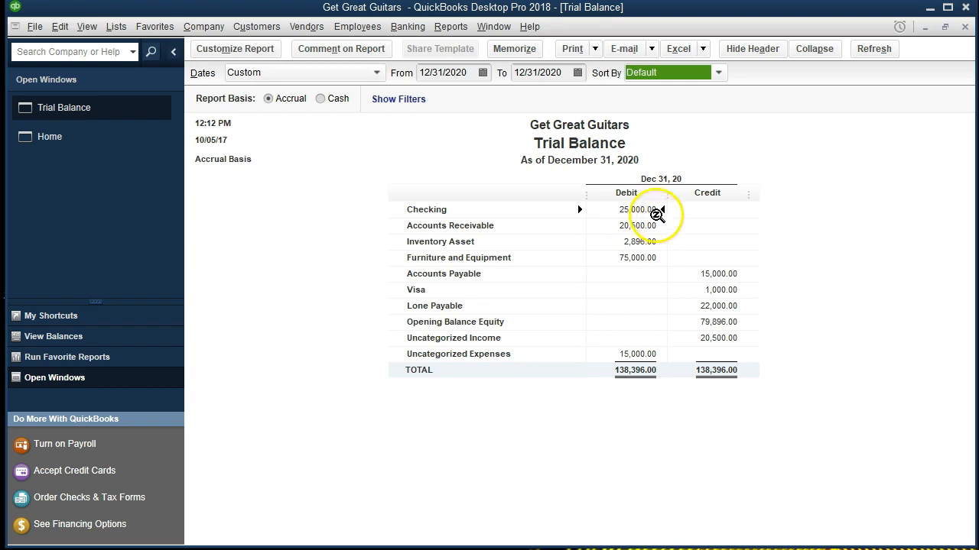
{"action": "double_click", "coordinate": [653, 213]}
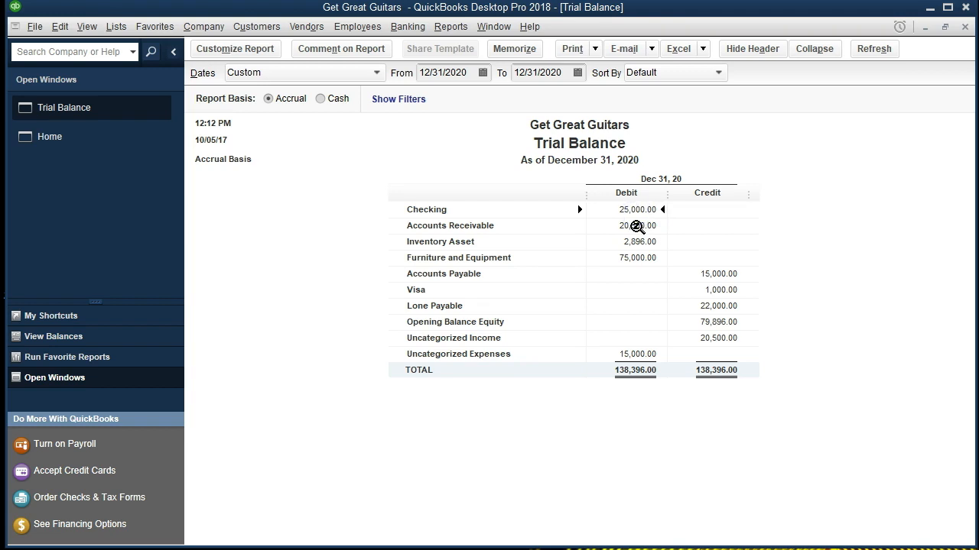
{"action": "left_click", "coordinate": [636, 227]}
{"action": "left_click", "coordinate": [604, 245]}
{"action": "left_click", "coordinate": [616, 266]}
{"action": "left_click", "coordinate": [693, 274]}
{"action": "left_click", "coordinate": [679, 288]}
{"action": "left_click", "coordinate": [684, 302]}
{"action": "left_click", "coordinate": [684, 323]}
{"action": "left_click", "coordinate": [686, 337]}
{"action": "left_click", "coordinate": [650, 354]}
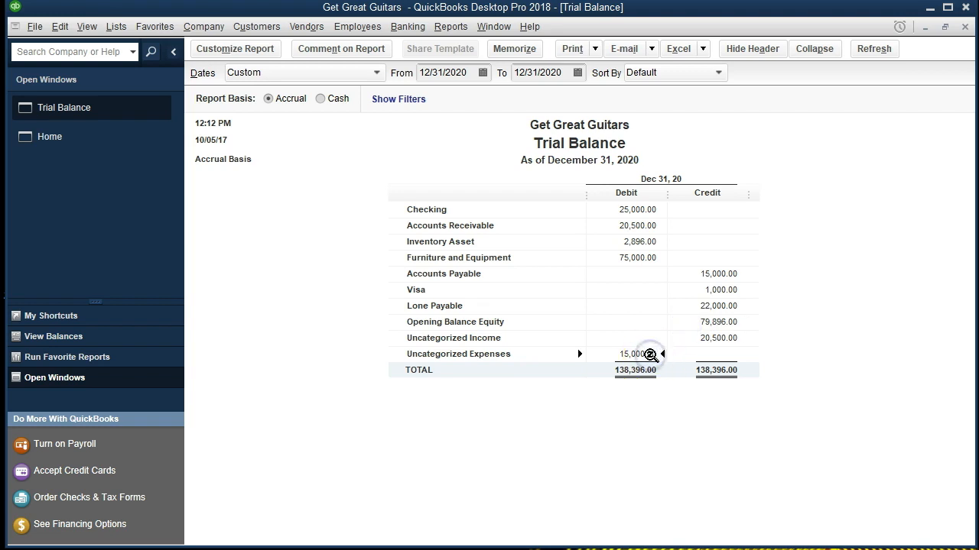
Compare the Opening Balance Equity, Uncategorized Income and Uncategorized Expenses balances on the trial balance.
{"action": "left_click", "coordinate": [683, 322]}
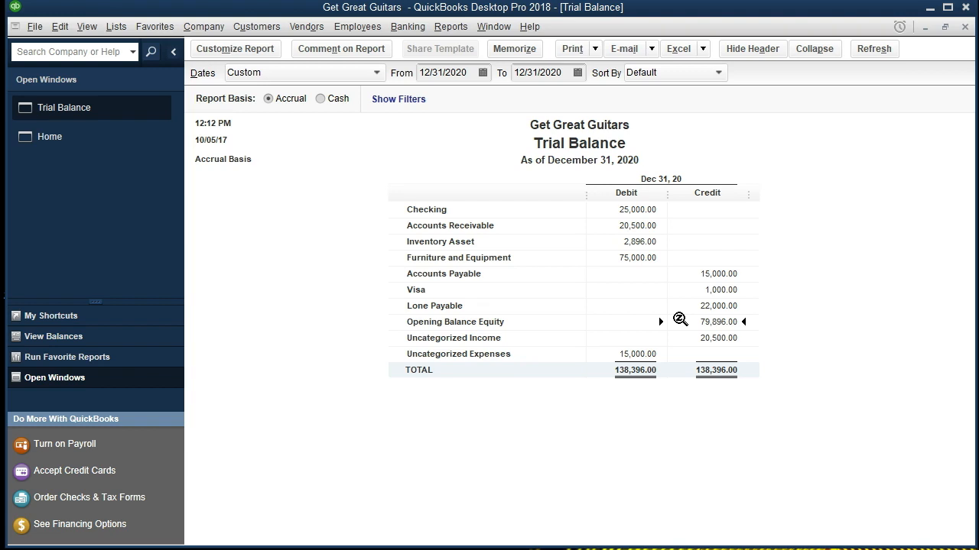
{"action": "double_click", "coordinate": [708, 340]}
{"action": "left_click", "coordinate": [635, 354]}
{"action": "left_click", "coordinate": [703, 325]}
{"action": "left_click", "coordinate": [715, 337]}
{"action": "left_click", "coordinate": [655, 354]}
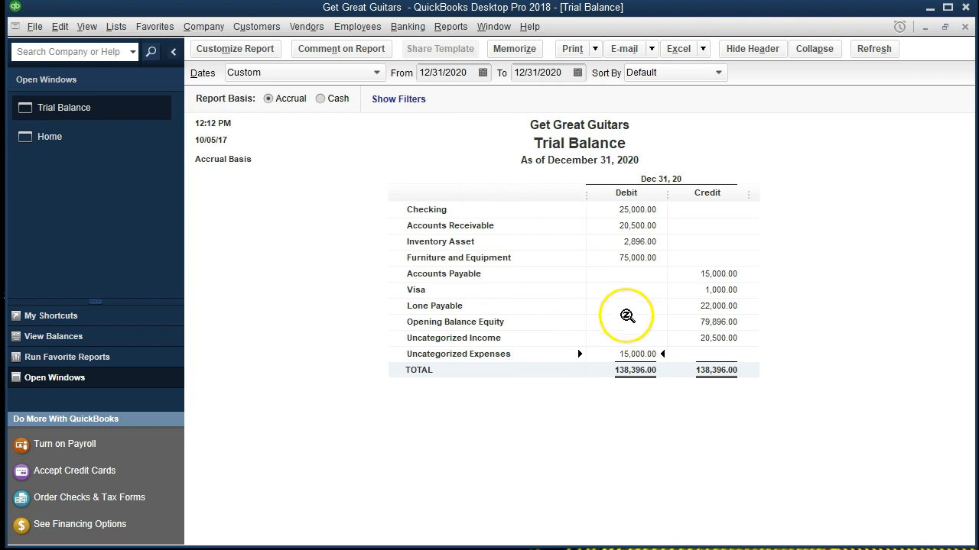
{"action": "left_click", "coordinate": [705, 338]}
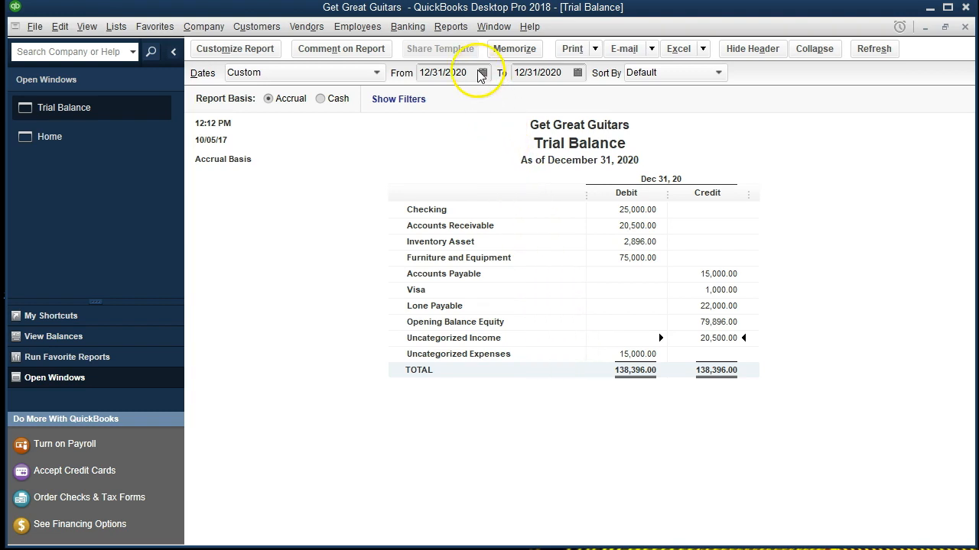
Run the trial balance for 01/01/2021 to 01/01/2021 and check the Opening Balance Equity and Owners Equity lines.
{"action": "left_click_drag", "start_coordinate": [471, 73], "coordinate": [406, 73]}
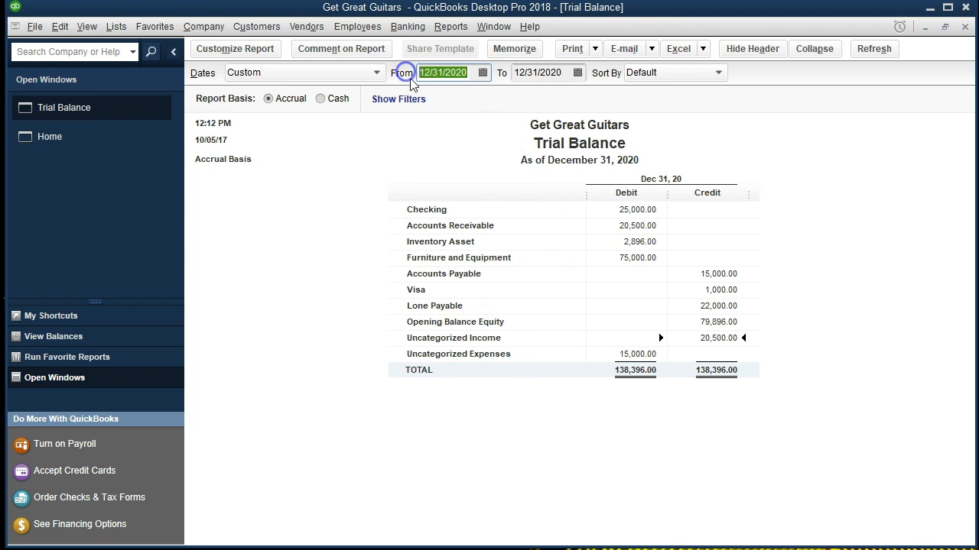
{"action": "type", "text": "01/01/"}
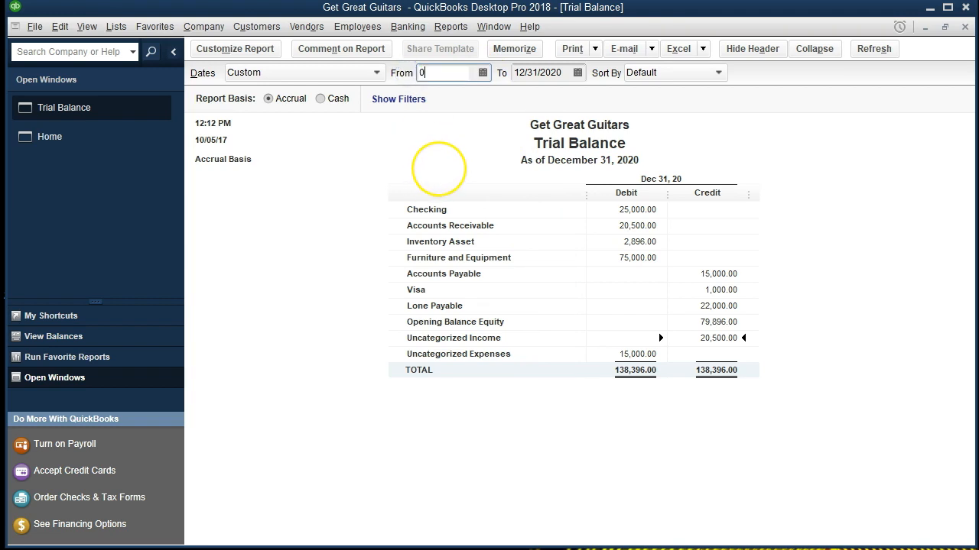
{"action": "type", "text": "2021"}
{"action": "key", "text": "Tab"}
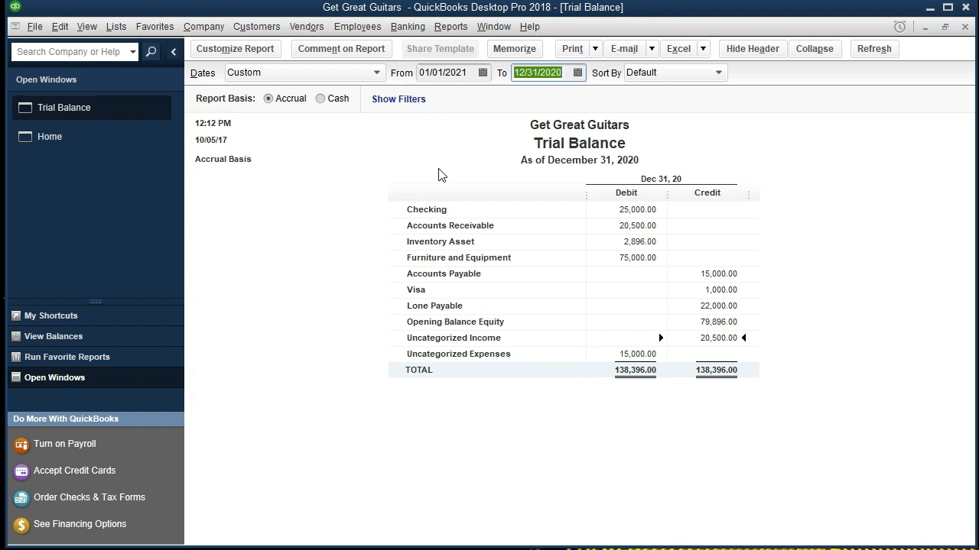
{"action": "type", "text": "010121"}
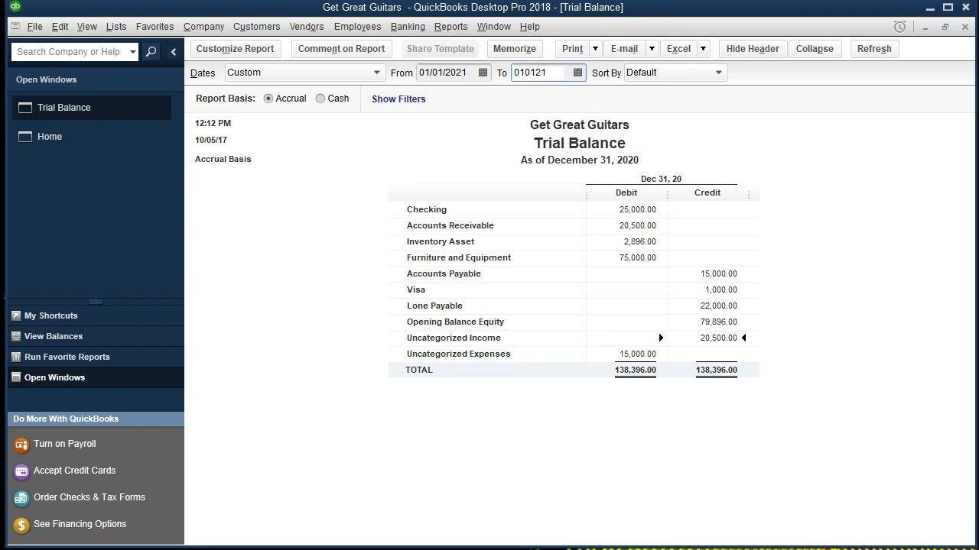
{"action": "key", "text": "Tab"}
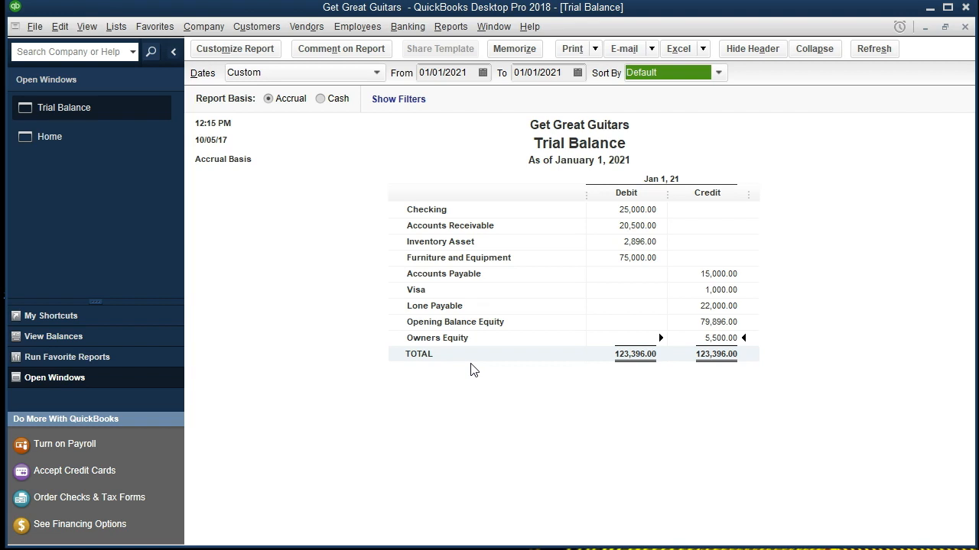
{"action": "left_click", "coordinate": [553, 375]}
{"action": "left_click", "coordinate": [709, 322]}
{"action": "left_click", "coordinate": [723, 339]}
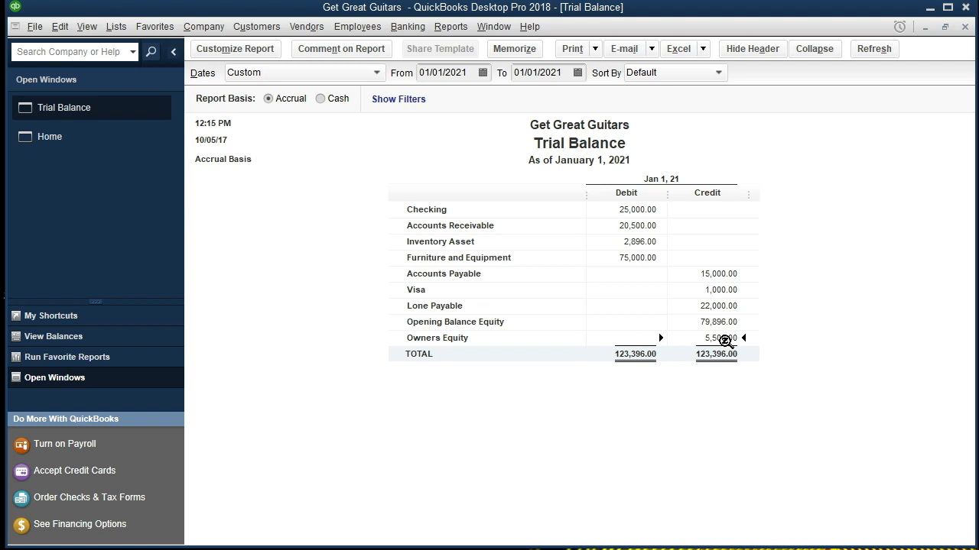
{"action": "left_click", "coordinate": [497, 337]}
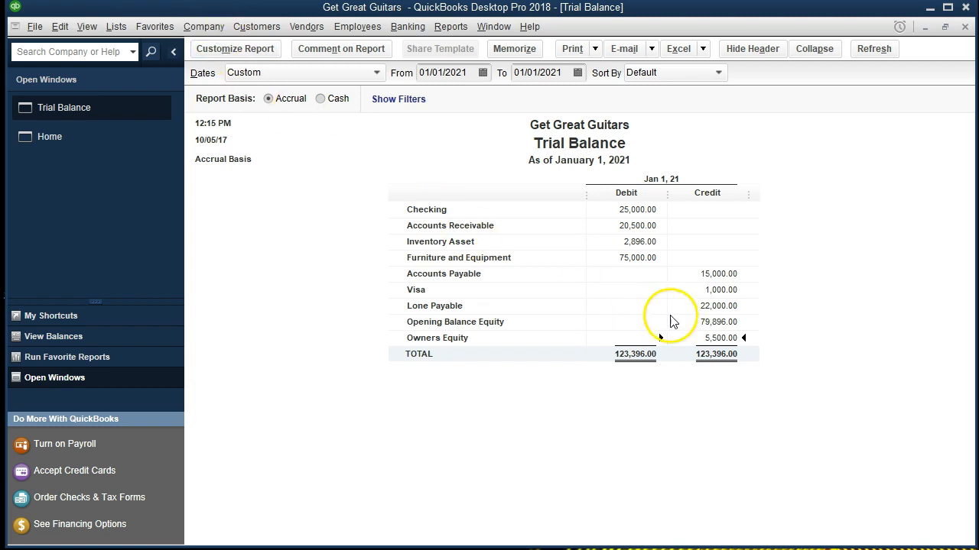
{"action": "left_click", "coordinate": [780, 320]}
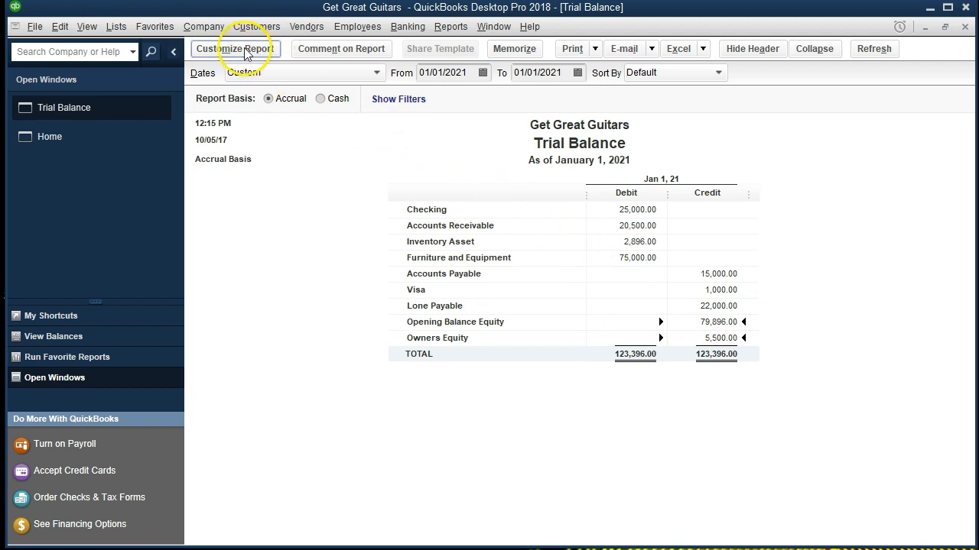
Open a blank general journal entry and dismiss the notice about automatic entry numbering.
{"action": "left_click", "coordinate": [218, 30]}
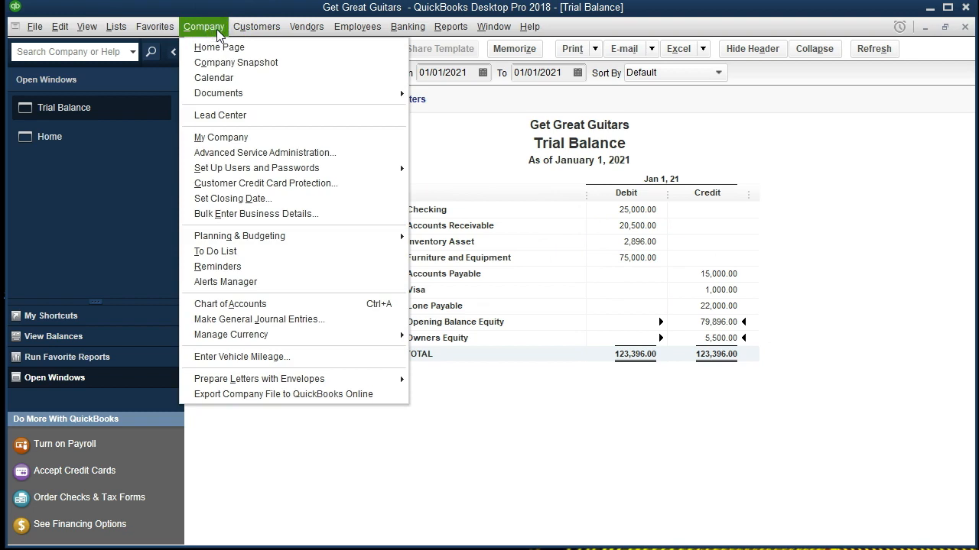
{"action": "left_click", "coordinate": [349, 329]}
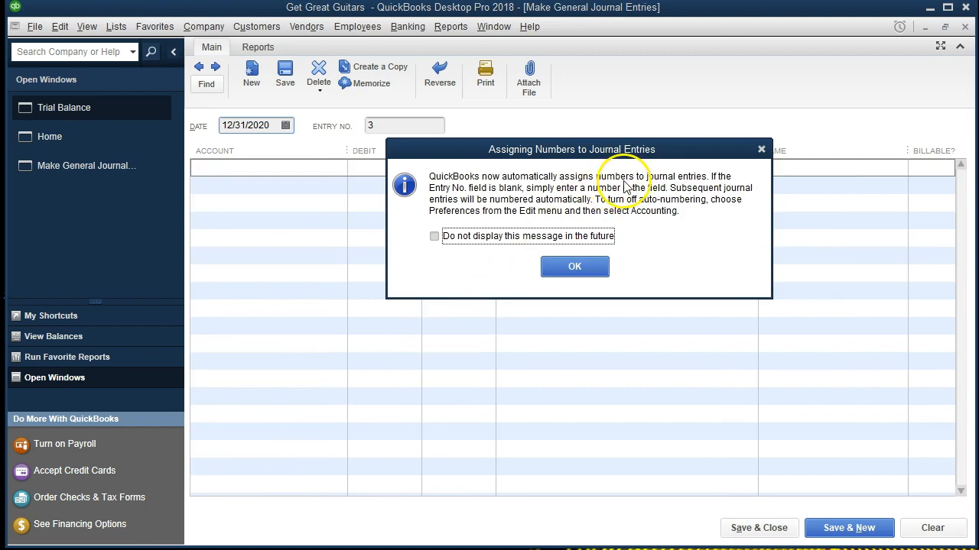
{"action": "left_click", "coordinate": [590, 267]}
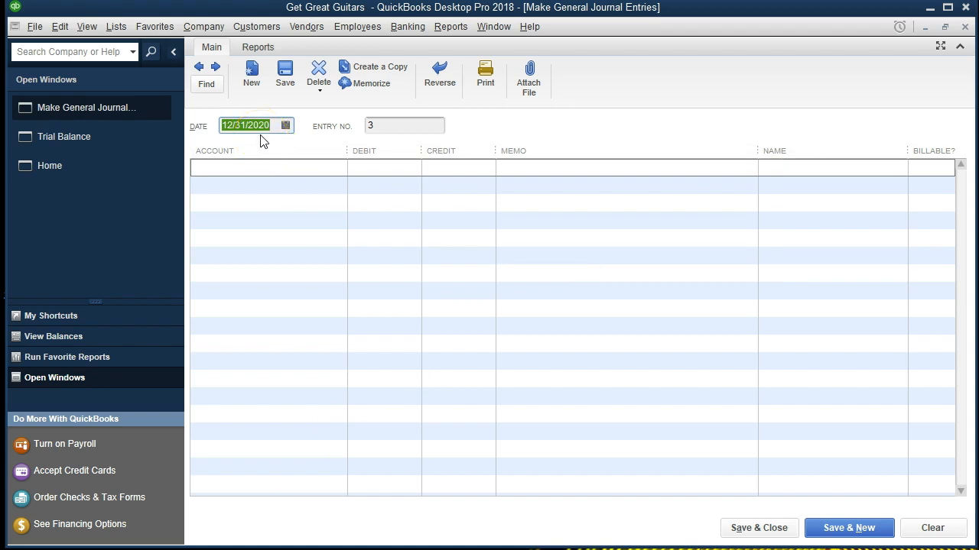
Date the journal entry 12/31/2020 and choose Opening Balance Equity as the first line's account.
{"action": "type", "text": "12312020"}
{"action": "key", "text": "Tab"}
{"action": "key", "text": "Tab"}
{"action": "left_click", "coordinate": [367, 127]}
{"action": "type", "text": "Opening Balance Equity"}
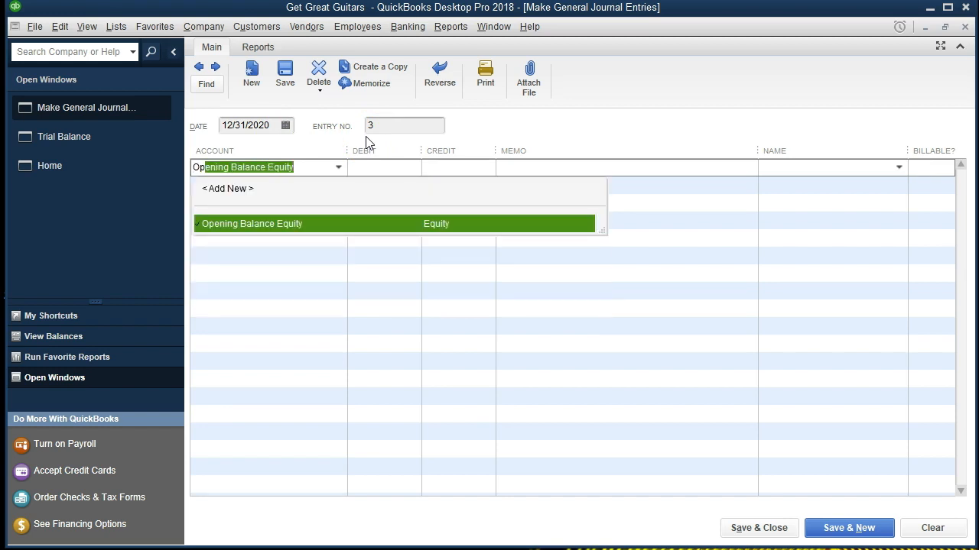
{"action": "key", "text": "Tab"}
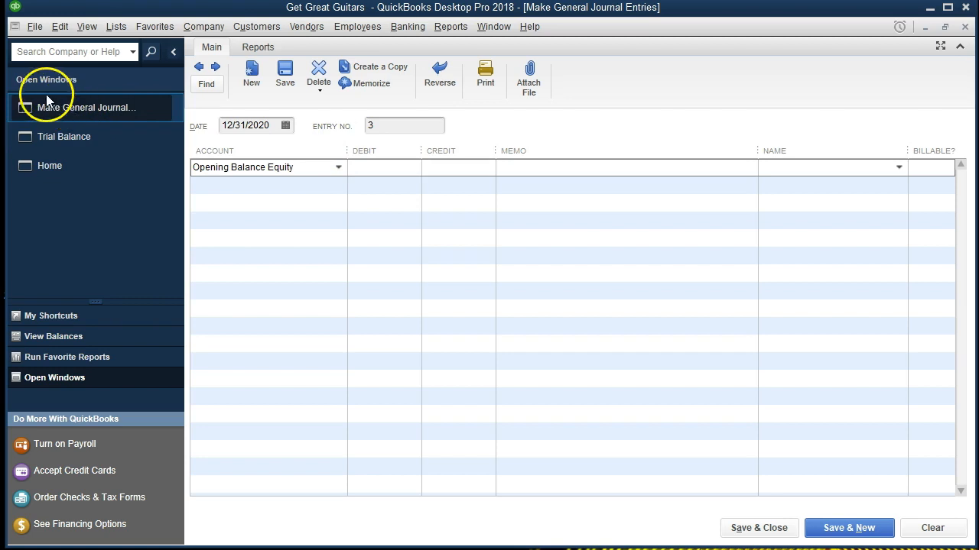
Look up the Opening Balance Equity amount on the trial balance and enter a debit of 79,896 on the journal entry's first line.
{"action": "left_click", "coordinate": [49, 138]}
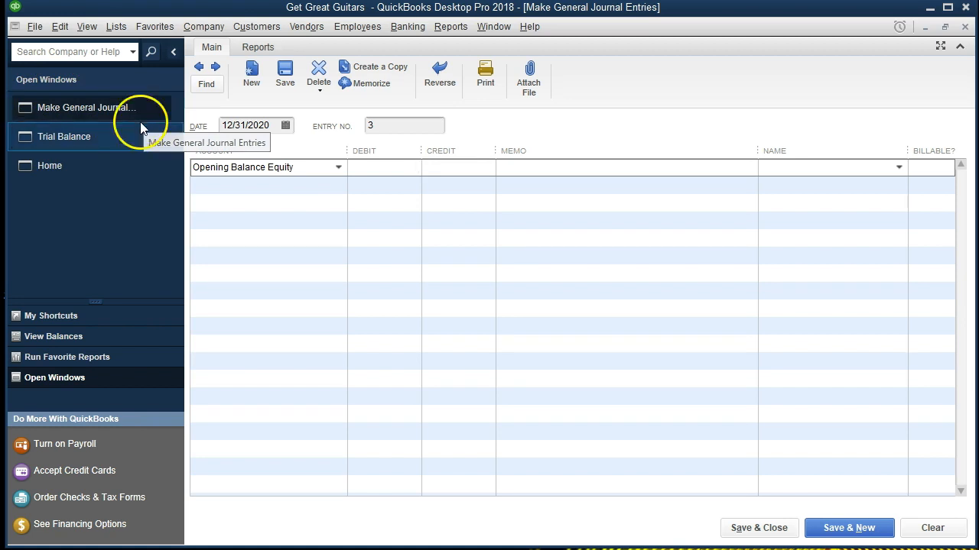
{"action": "left_click", "coordinate": [134, 141]}
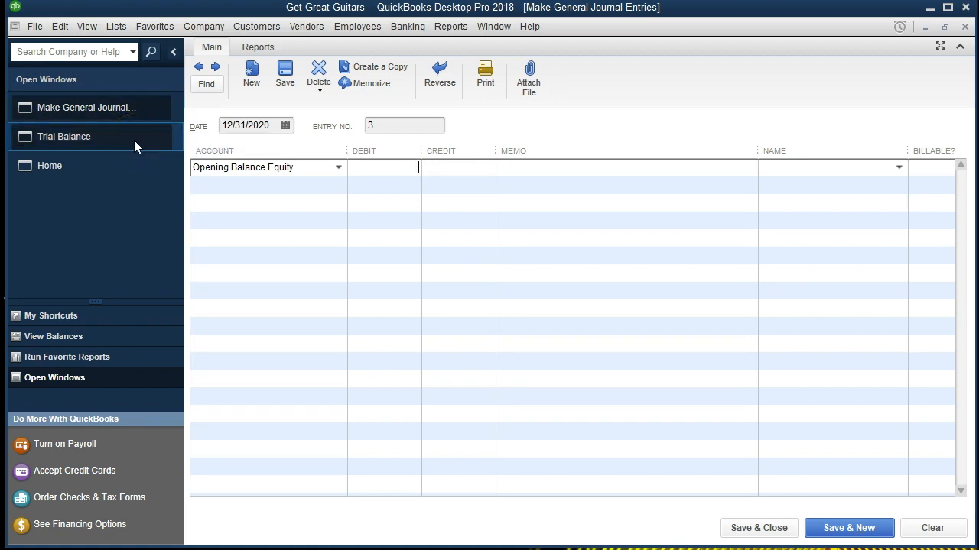
{"action": "left_click", "coordinate": [134, 140]}
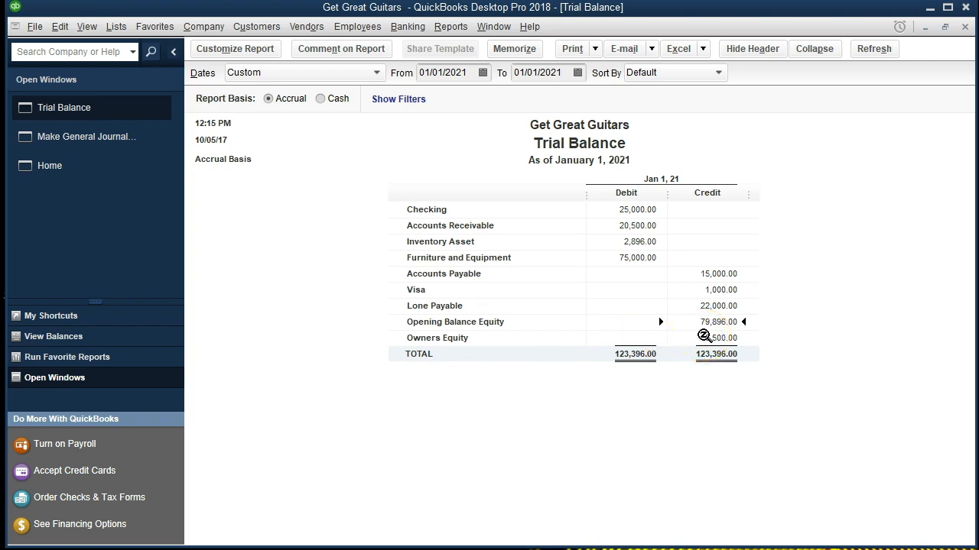
{"action": "left_click", "coordinate": [138, 148]}
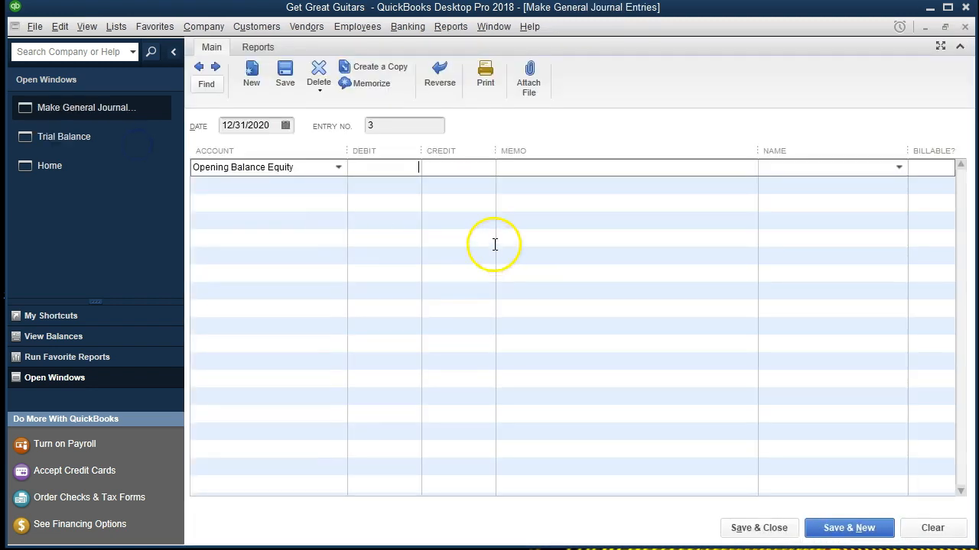
{"action": "left_click", "coordinate": [386, 169]}
{"action": "type", "text": "798*9"}
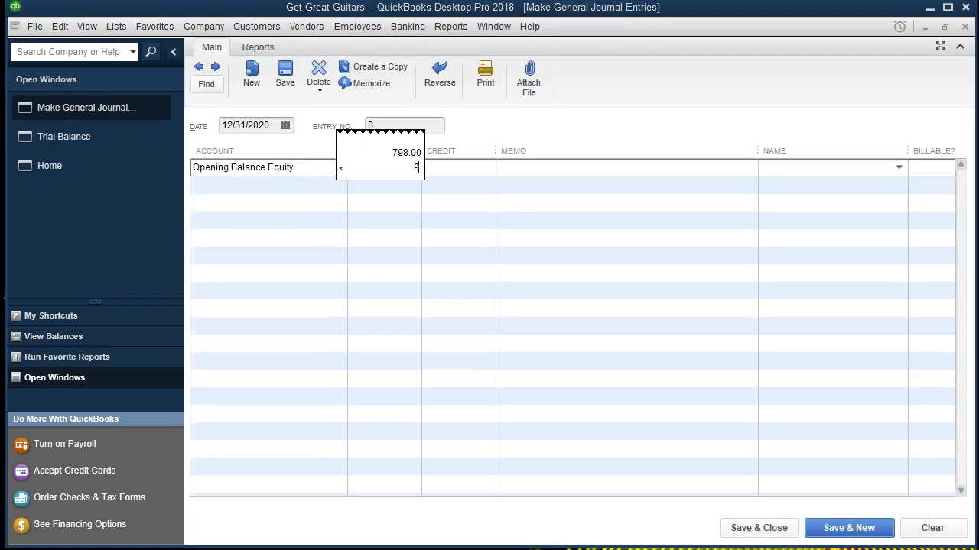
{"action": "key", "text": "BackSpace"}
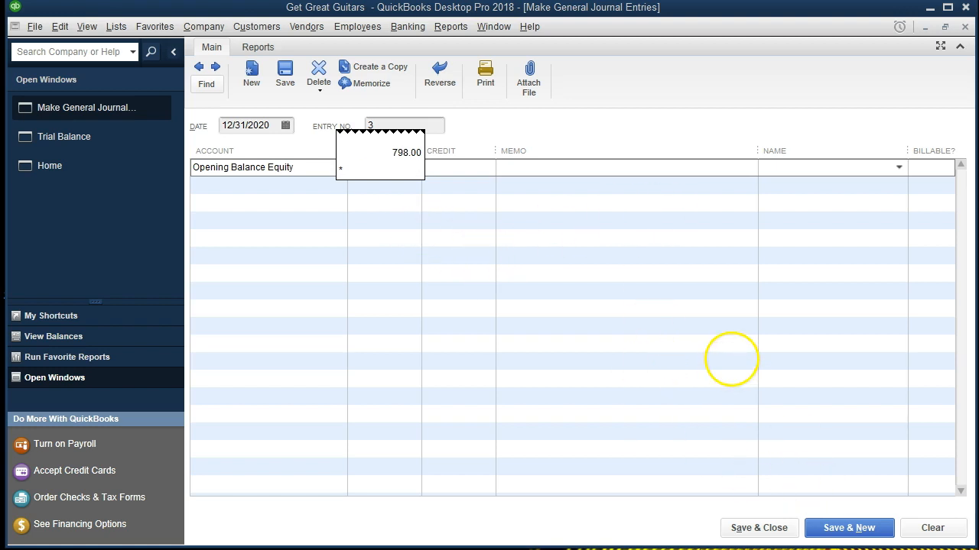
{"action": "key", "text": "Escape"}
{"action": "key", "text": "BackSpace"}
{"action": "type", "text": "79,896"}
{"action": "key", "text": "Tab"}
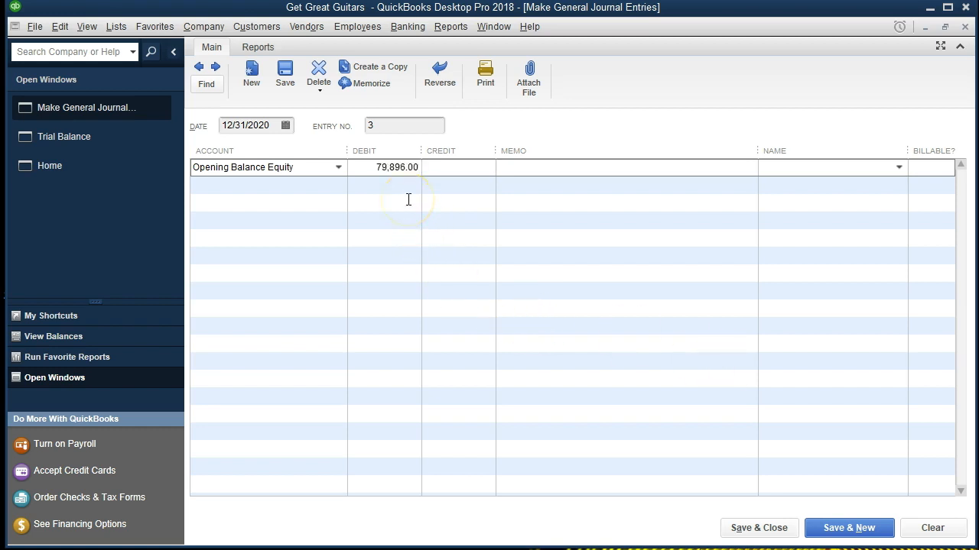
Recheck the equity lines on the trial balance and assign the journal entry's second line, a 79,896.00 credit, to Owners Equity.
{"action": "left_click", "coordinate": [115, 138]}
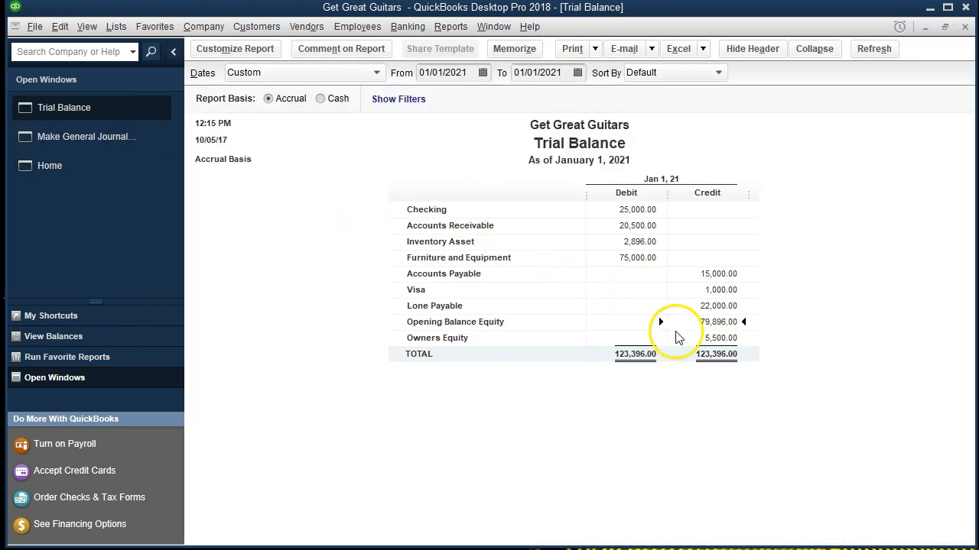
{"action": "left_click", "coordinate": [126, 146]}
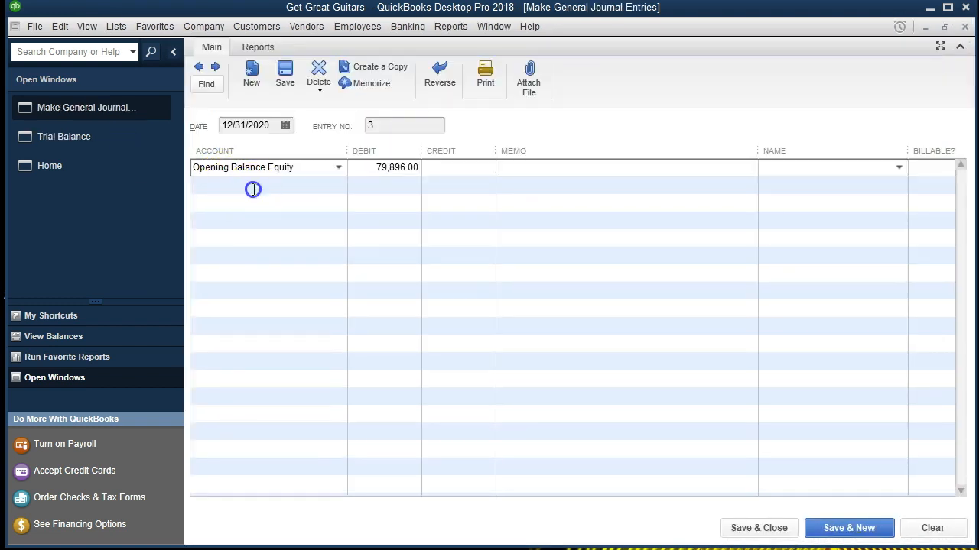
{"action": "left_click", "coordinate": [252, 190]}
{"action": "type", "text": "Owners Draw"}
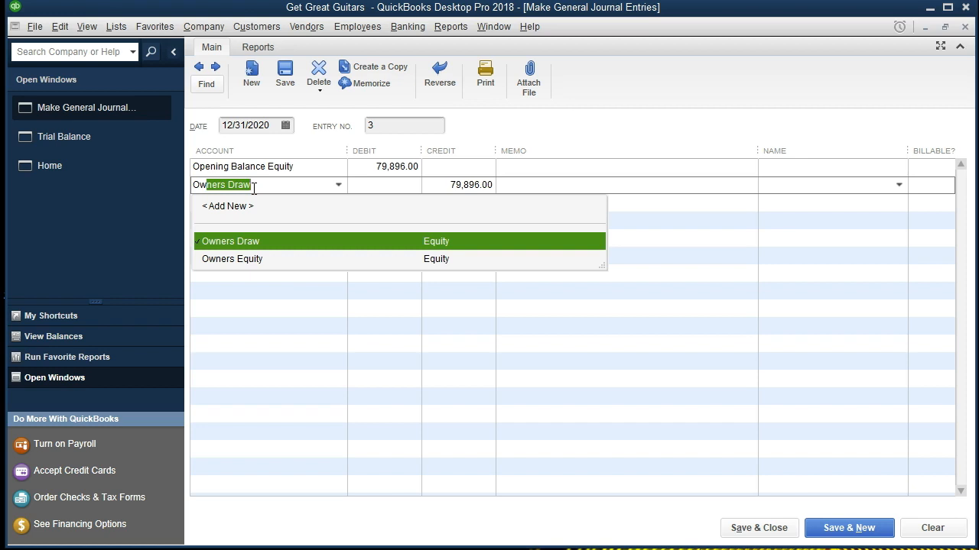
{"action": "key", "text": "Down"}
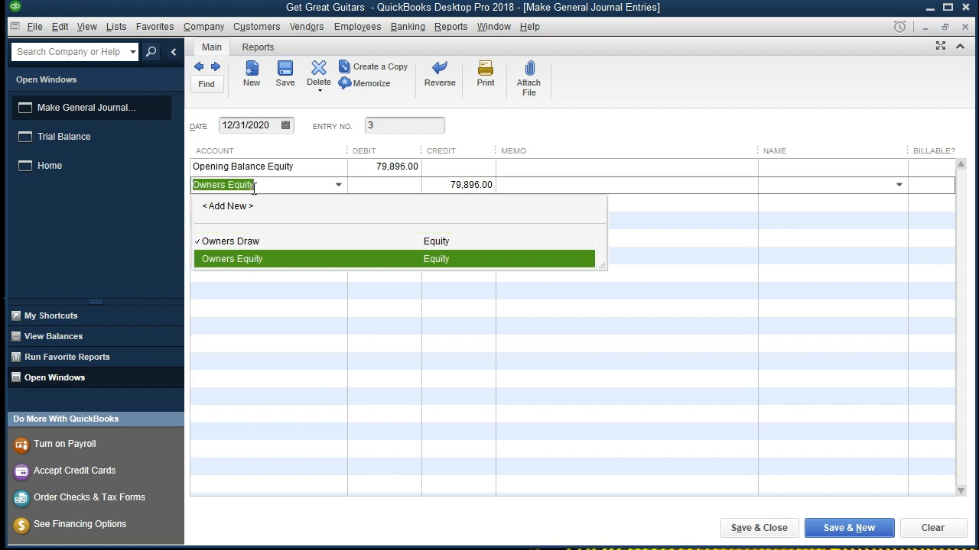
{"action": "key", "text": "Tab"}
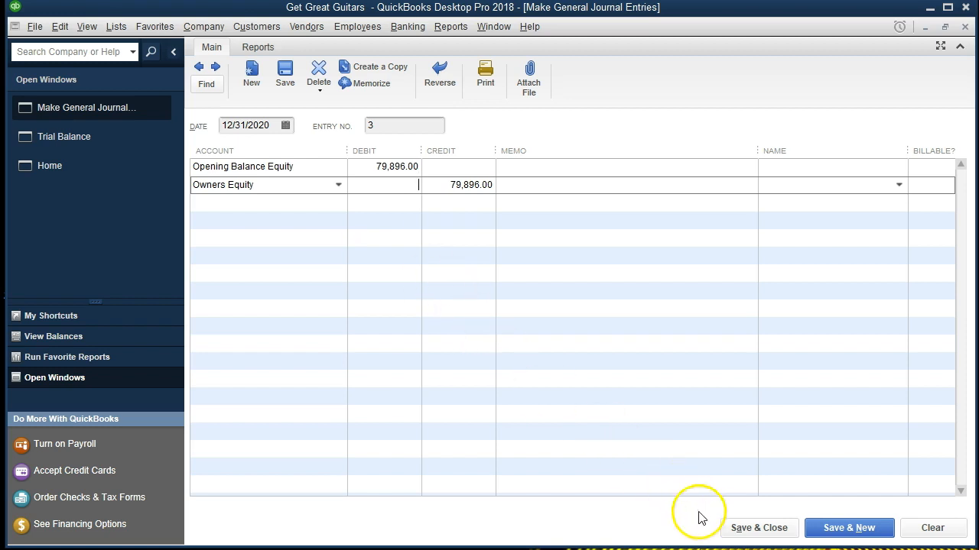
Save and close the journal entry, accepting the posting to the Owners Equity retained earnings account.
{"action": "left_click", "coordinate": [744, 538]}
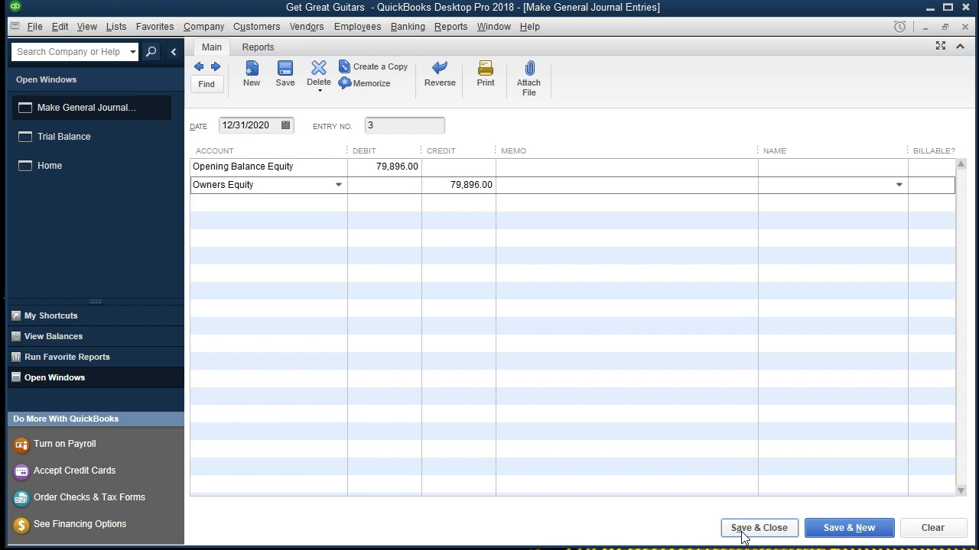
{"action": "left_click", "coordinate": [741, 537]}
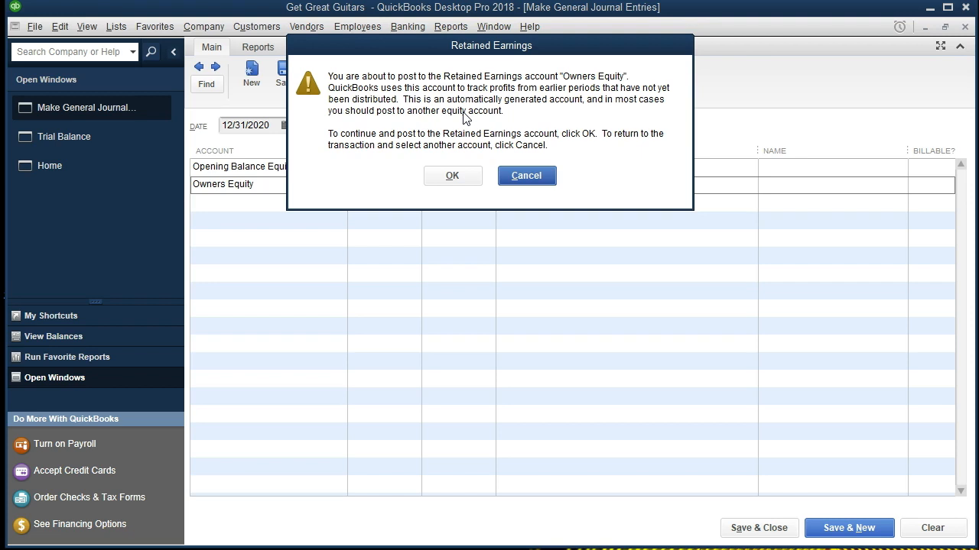
{"action": "left_click", "coordinate": [452, 177]}
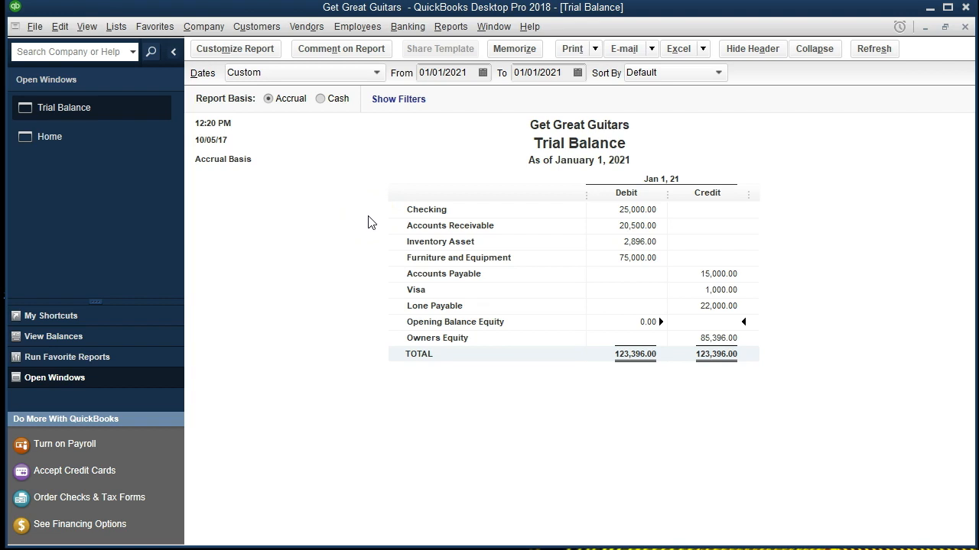
Check the Opening Balance Equity and Owners Equity amounts on the updated trial balance.
{"action": "left_click", "coordinate": [640, 328]}
{"action": "left_click", "coordinate": [711, 337]}
{"action": "left_click", "coordinate": [653, 322]}
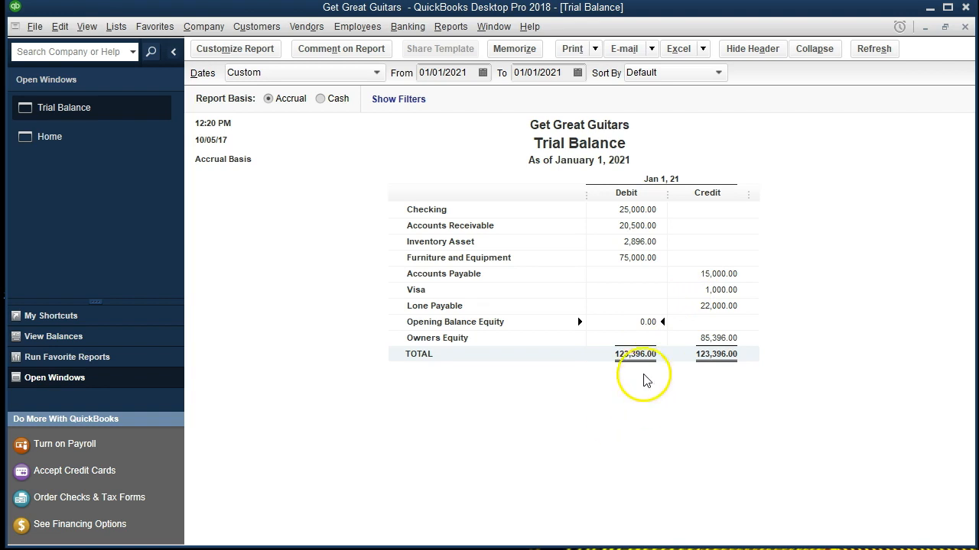
Open the transaction detail behind Opening Balance Equity and start its date range at 01/01/2020.
{"action": "double_click", "coordinate": [646, 321]}
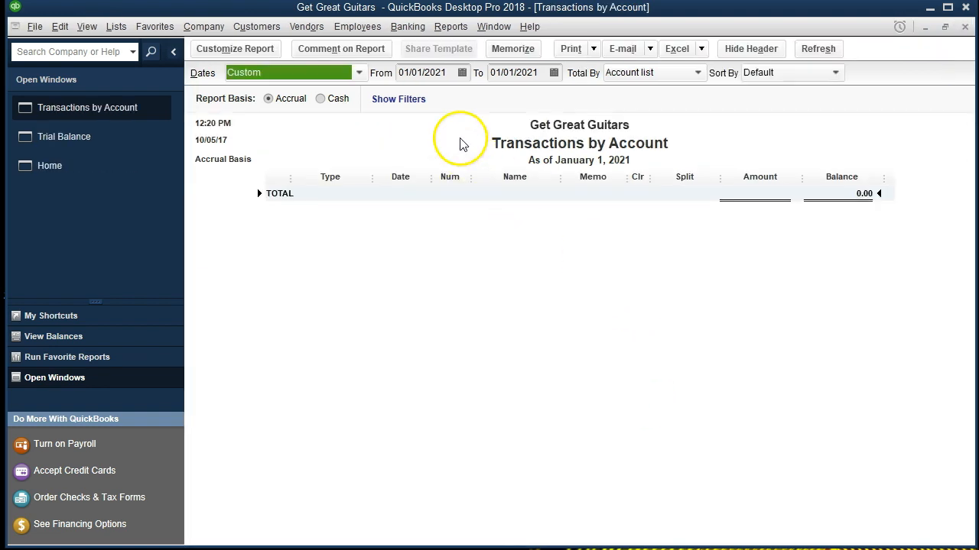
{"action": "left_click", "coordinate": [449, 73]}
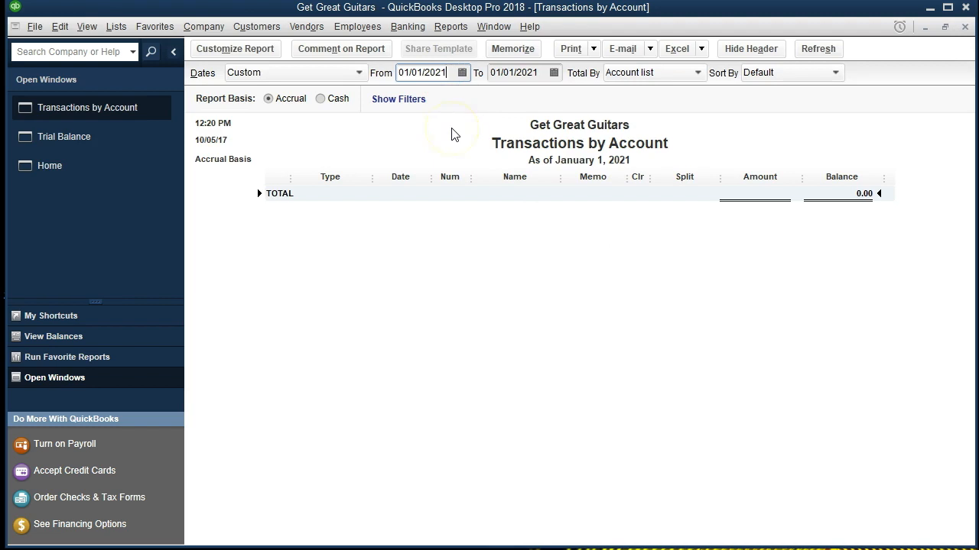
{"action": "key", "text": "BackSpace"}
{"action": "type", "text": "0"}
{"action": "left_click", "coordinate": [464, 192]}
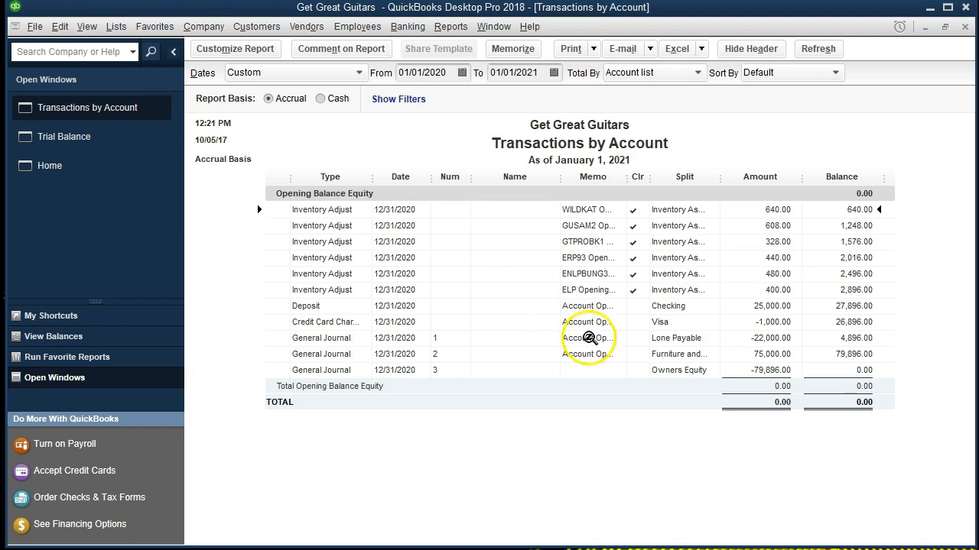
Trace the -79,896.00 transaction through the Opening Balance Equity register to its source general journal entry.
{"action": "left_click", "coordinate": [759, 370]}
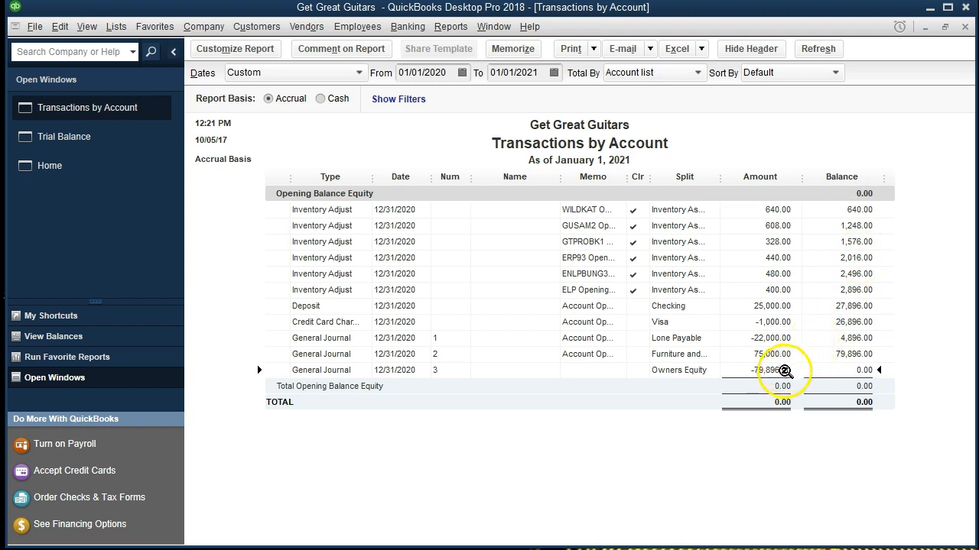
{"action": "double_click", "coordinate": [769, 371]}
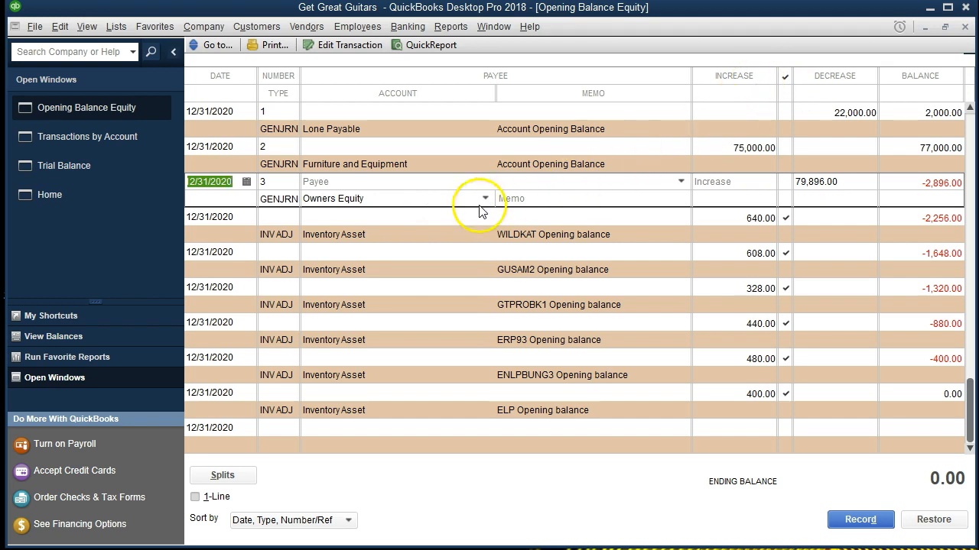
{"action": "double_click", "coordinate": [281, 202]}
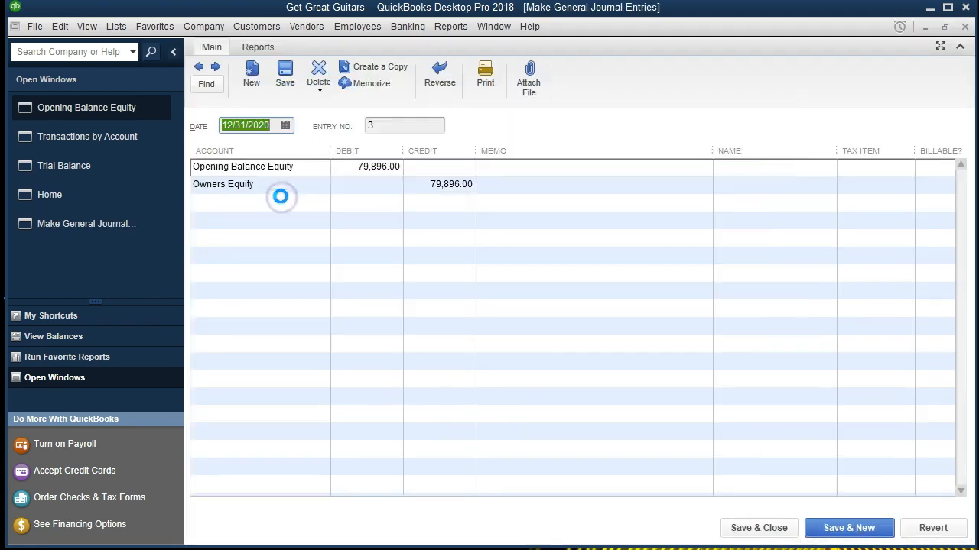
{"action": "left_click", "coordinate": [761, 149]}
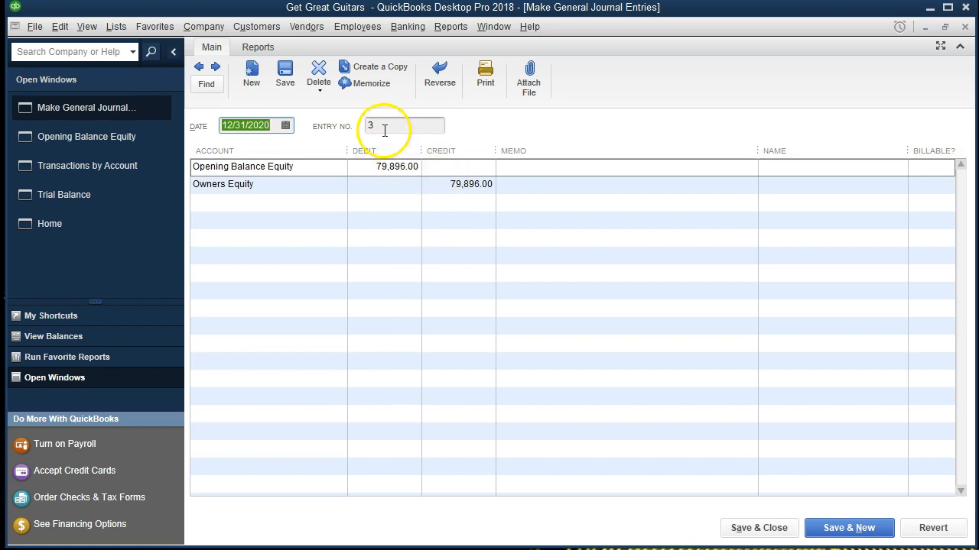
Browse the earlier general journal entries for Furniture and Equipment and Lone Payable.
{"action": "left_click", "coordinate": [198, 69]}
{"action": "left_click", "coordinate": [198, 68]}
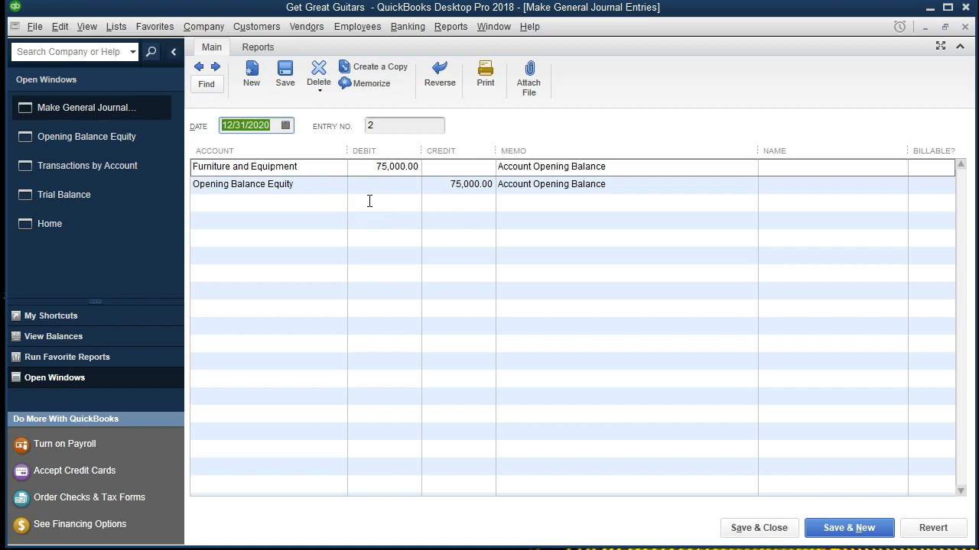
{"action": "left_click", "coordinate": [216, 68]}
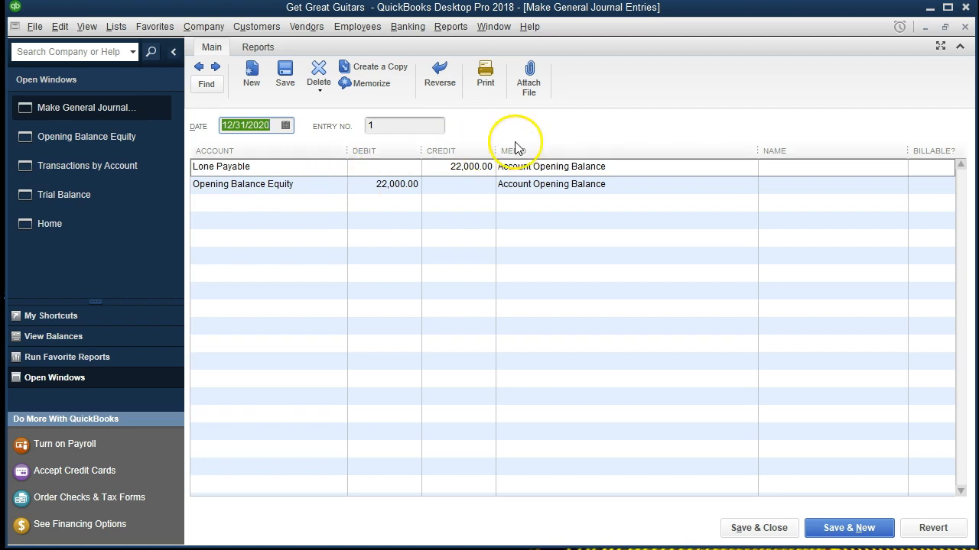
Close the journal entry, equity register and transaction report, declining to memorize the report and suppressing that message in future.
{"action": "left_click", "coordinate": [965, 28]}
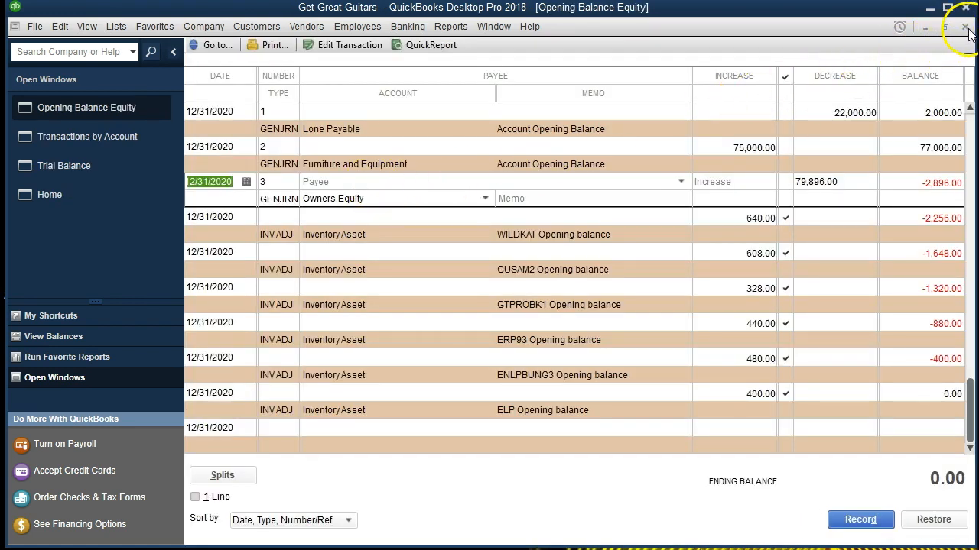
{"action": "left_click", "coordinate": [965, 28]}
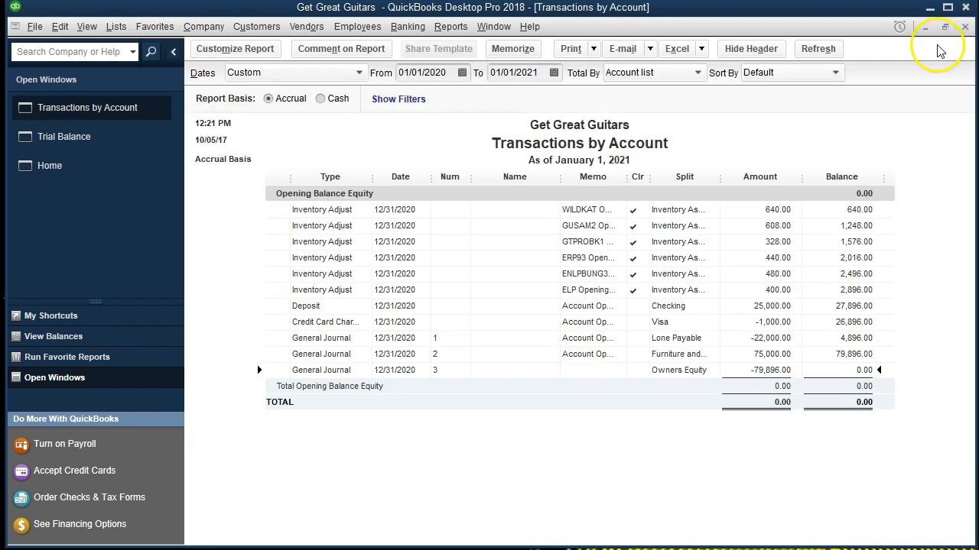
{"action": "left_click", "coordinate": [965, 29]}
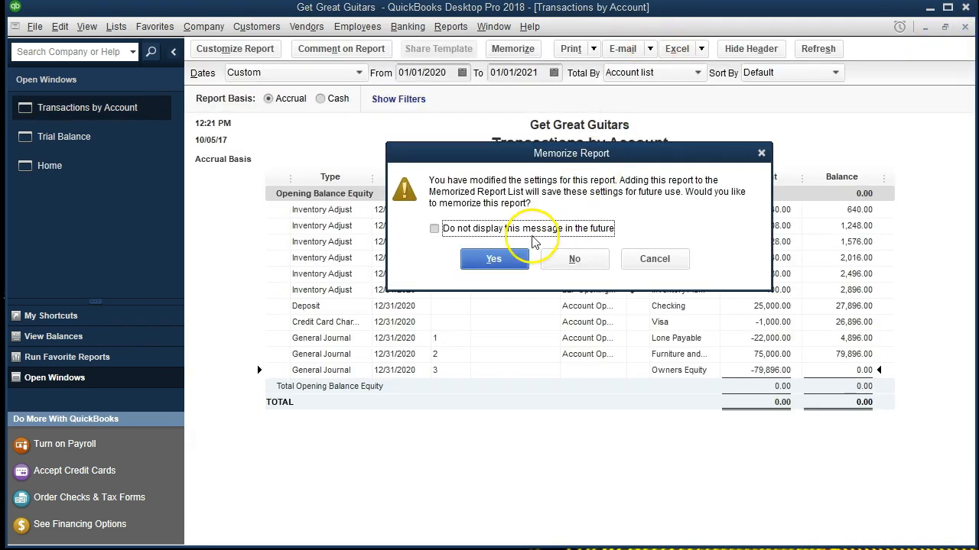
{"action": "left_click", "coordinate": [434, 230]}
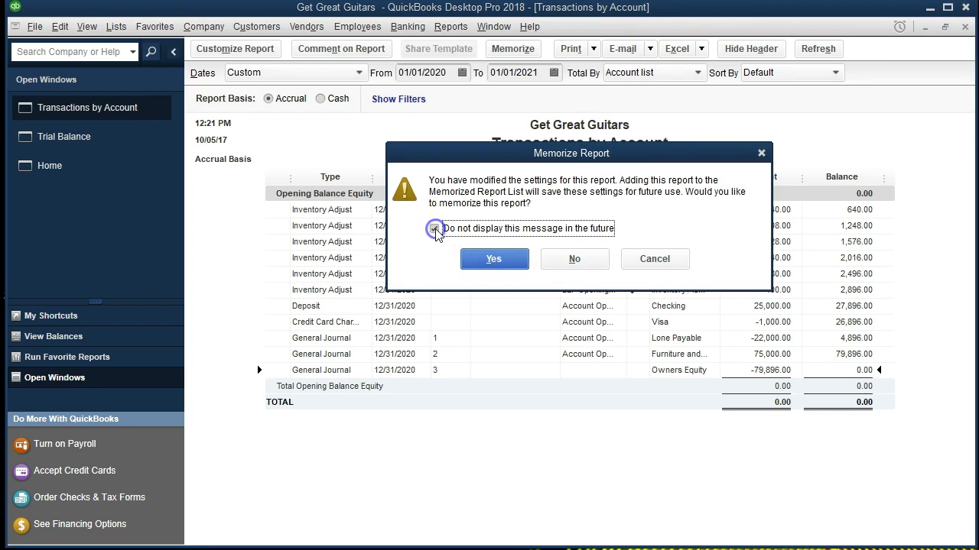
{"action": "left_click", "coordinate": [584, 260]}
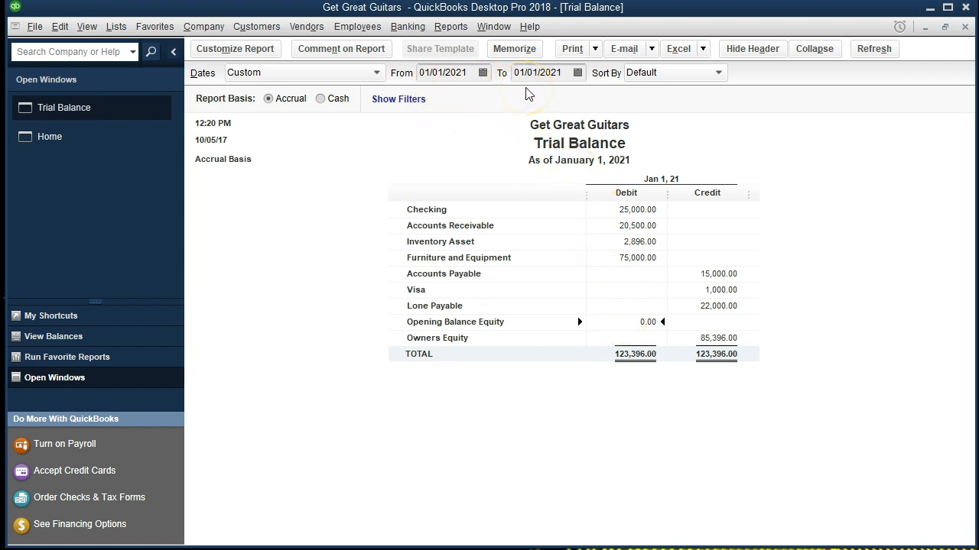
Export the trial balance to Excel as a new worksheet in the existing Section 6 workbook.
{"action": "left_click", "coordinate": [723, 337]}
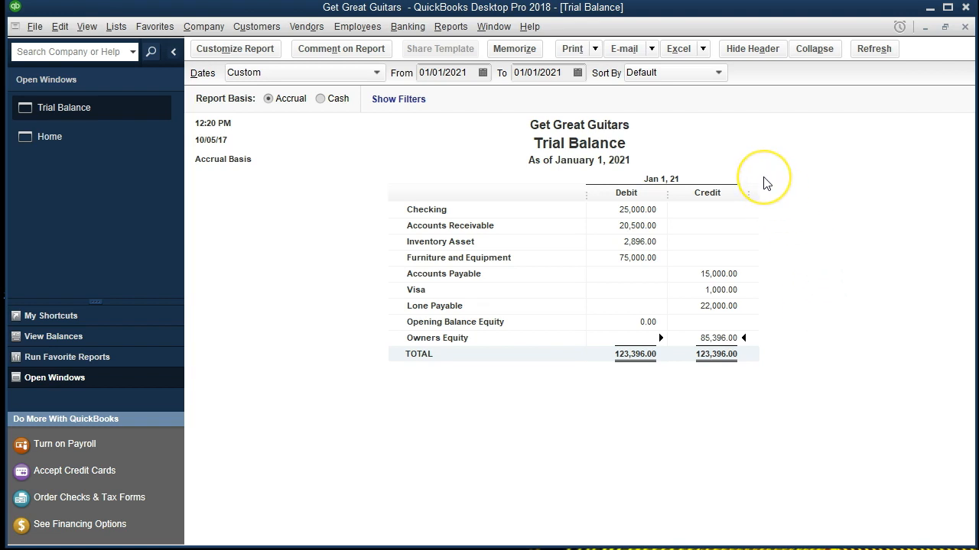
{"action": "left_click", "coordinate": [707, 55]}
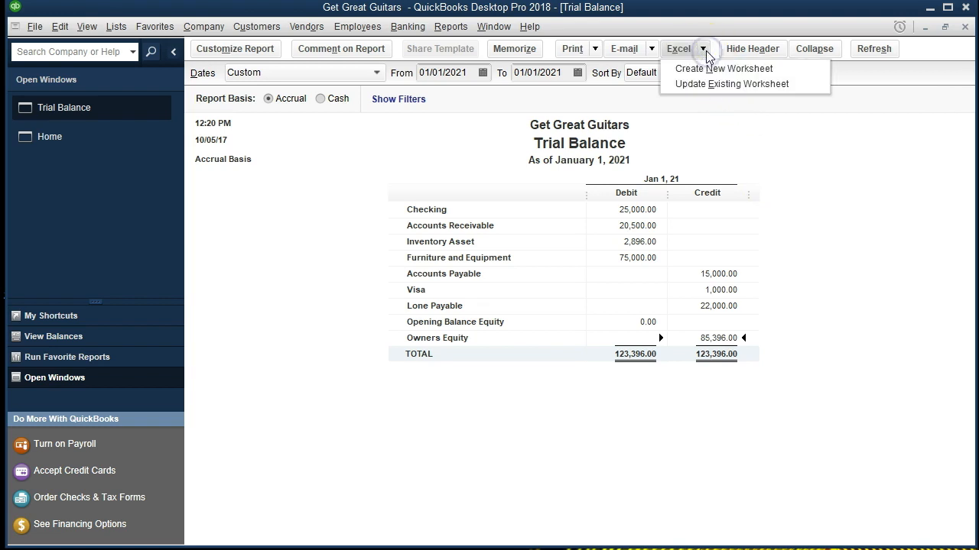
{"action": "left_click", "coordinate": [795, 73]}
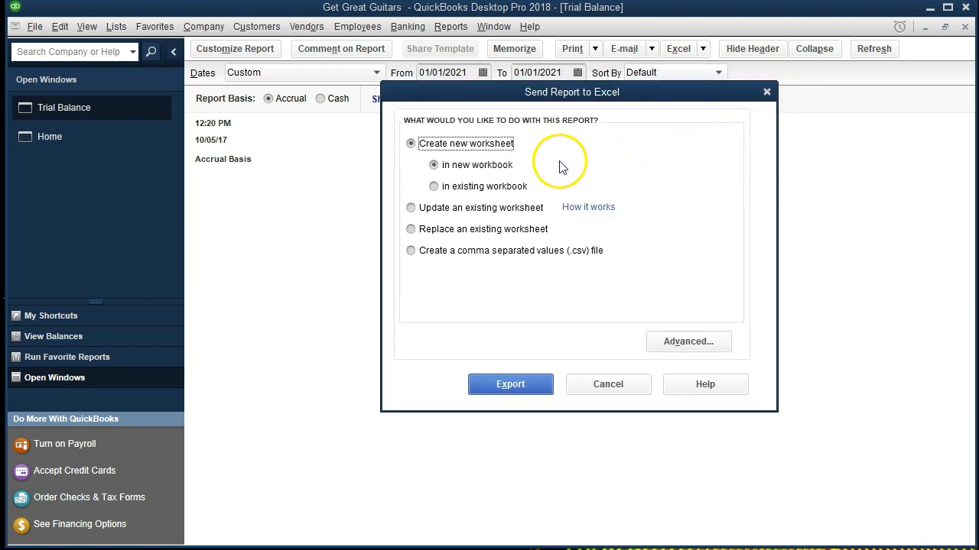
{"action": "left_click", "coordinate": [434, 188]}
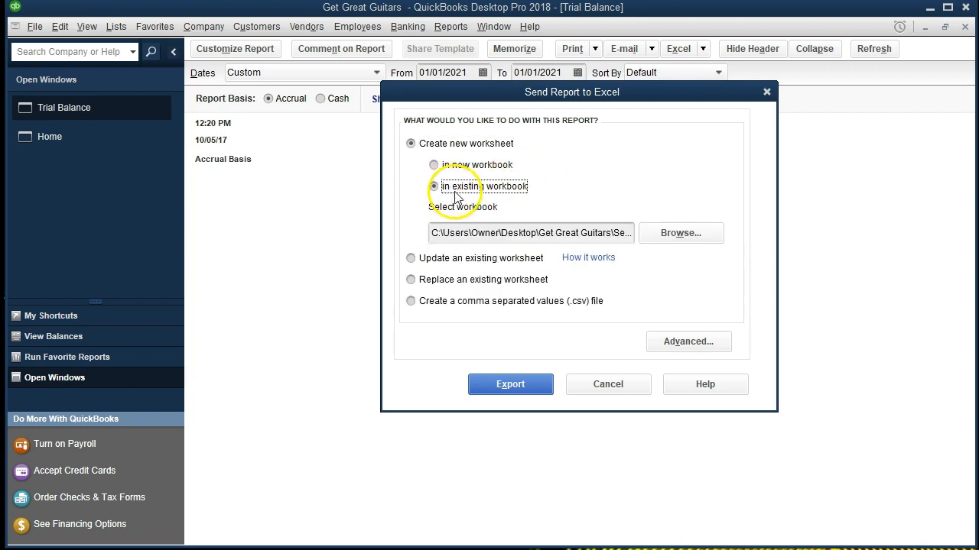
{"action": "left_click", "coordinate": [680, 233]}
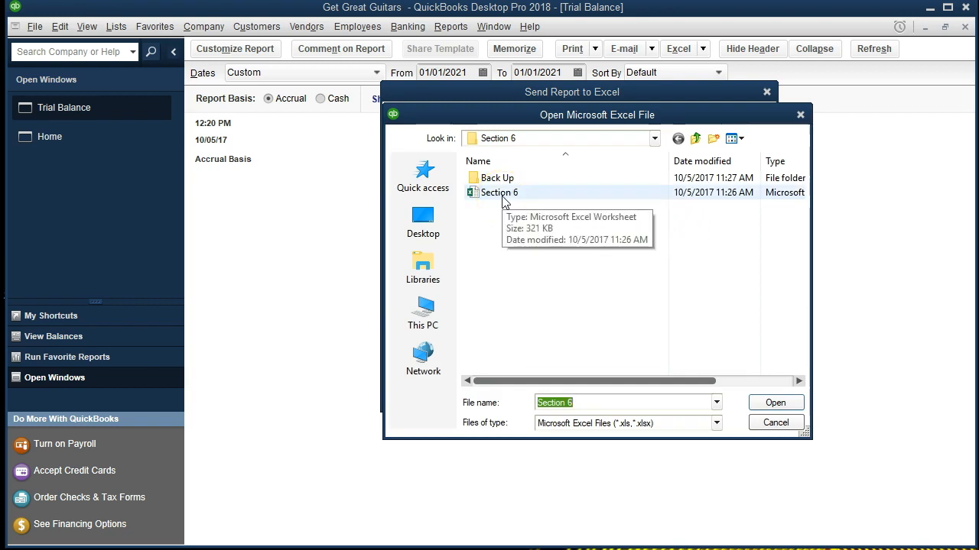
{"action": "double_click", "coordinate": [503, 201]}
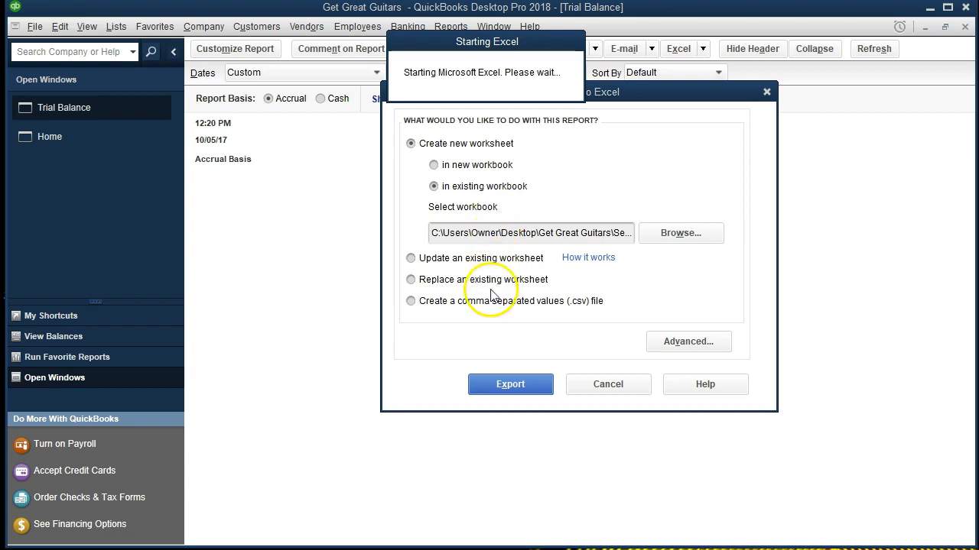
{"action": "left_click", "coordinate": [476, 382]}
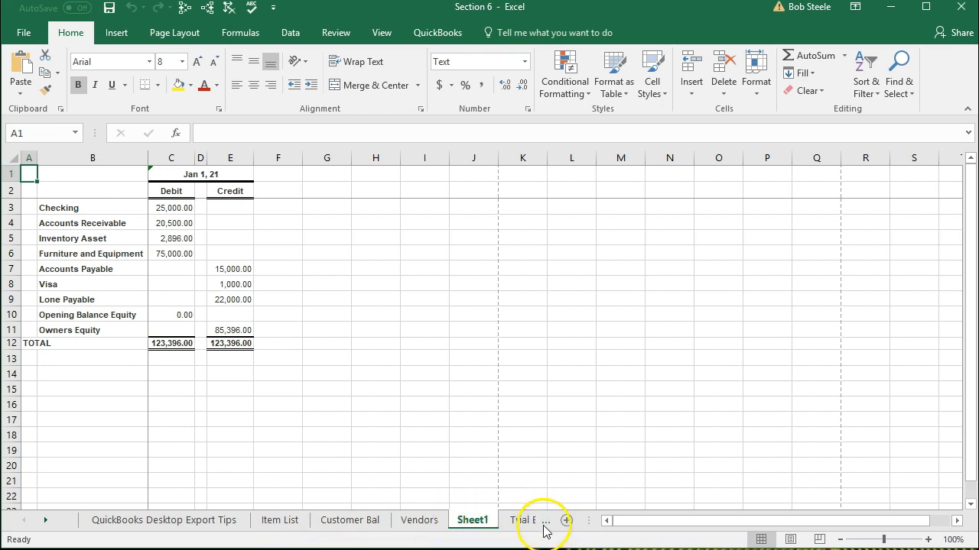
Move the exported Sheet1 after the Trial Bal Beg Bal sheet and rename it Trial Bal Adj.
{"action": "mouse_move", "coordinate": [470, 524]}
{"action": "left_mouse_down"}
{"action": "mouse_move", "coordinate": [551, 518]}
{"action": "mouse_move", "coordinate": [435, 518]}
{"action": "left_mouse_up"}
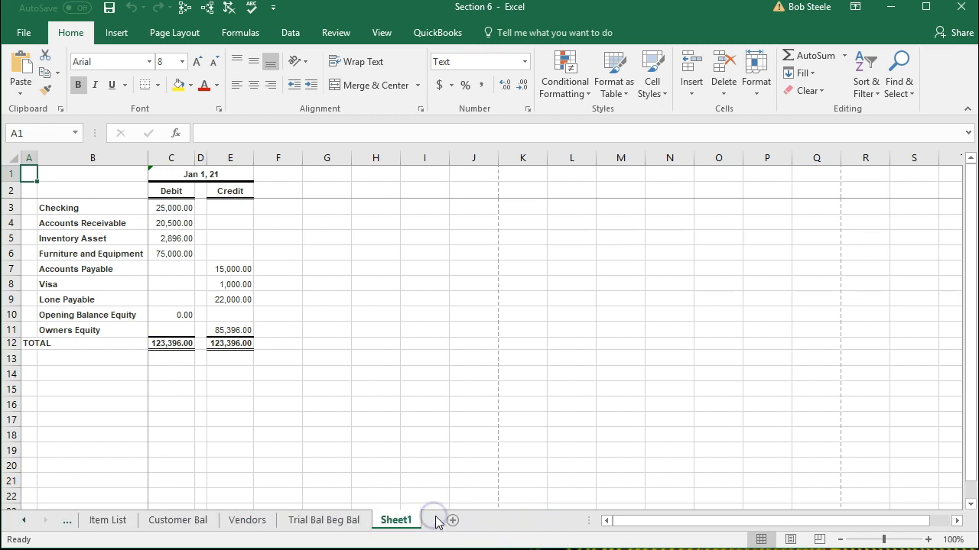
{"action": "double_click", "coordinate": [396, 520]}
{"action": "type", "text": "Trial B"}
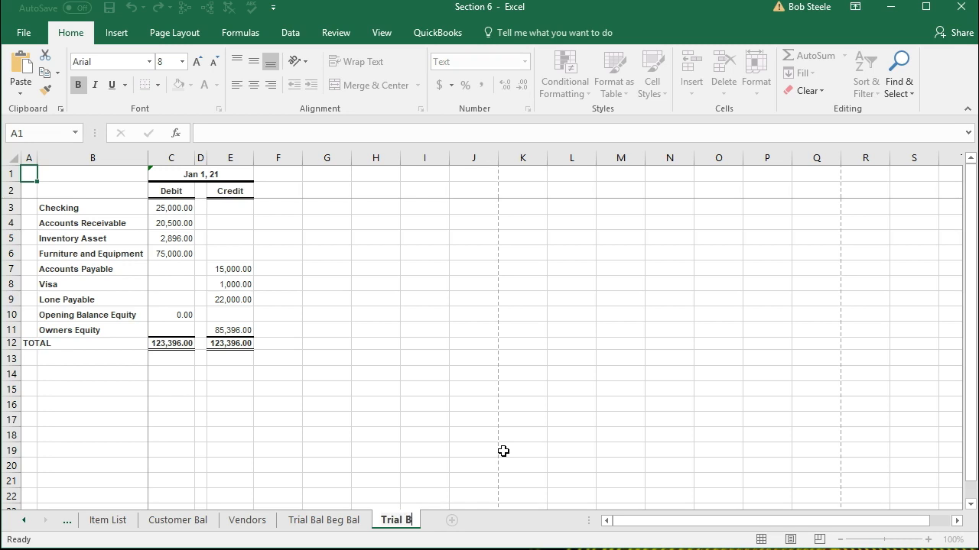
{"action": "type", "text": "al Adj"}
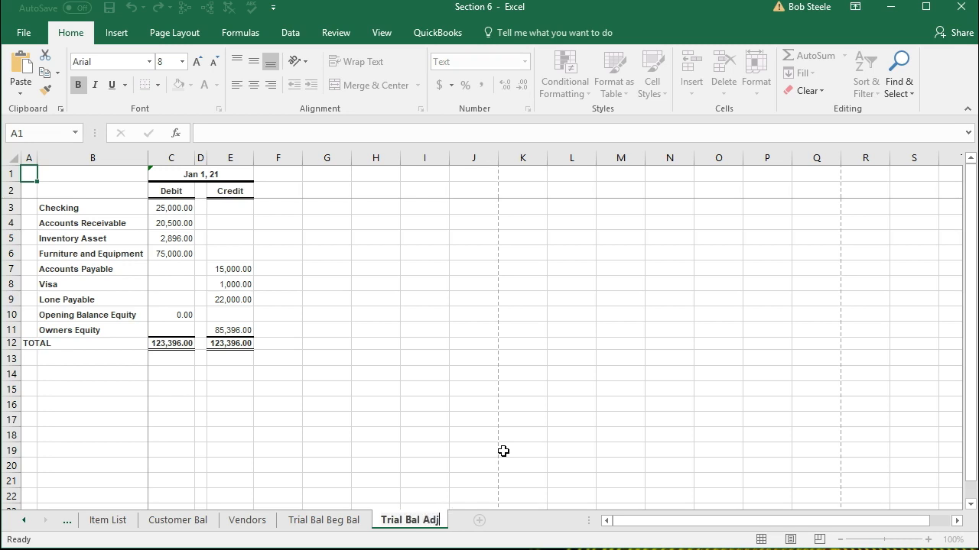
{"action": "left_click", "coordinate": [438, 388]}
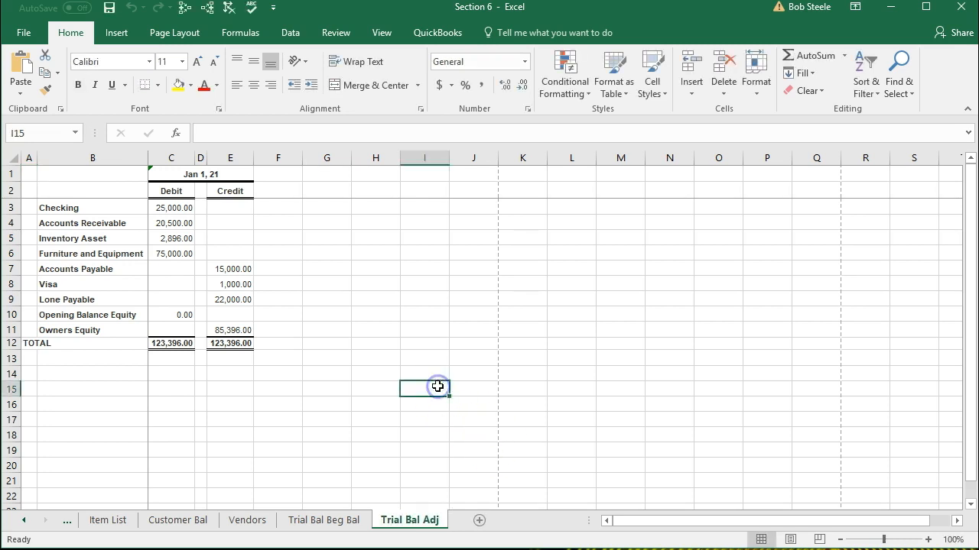
Compare the Trial Bal Beg Bal and Trial Bal Adj sheets, examining the adjusted Checking, Opening Balance Equity and Owners Equity rows at 150% zoom.
{"action": "left_click", "coordinate": [339, 522]}
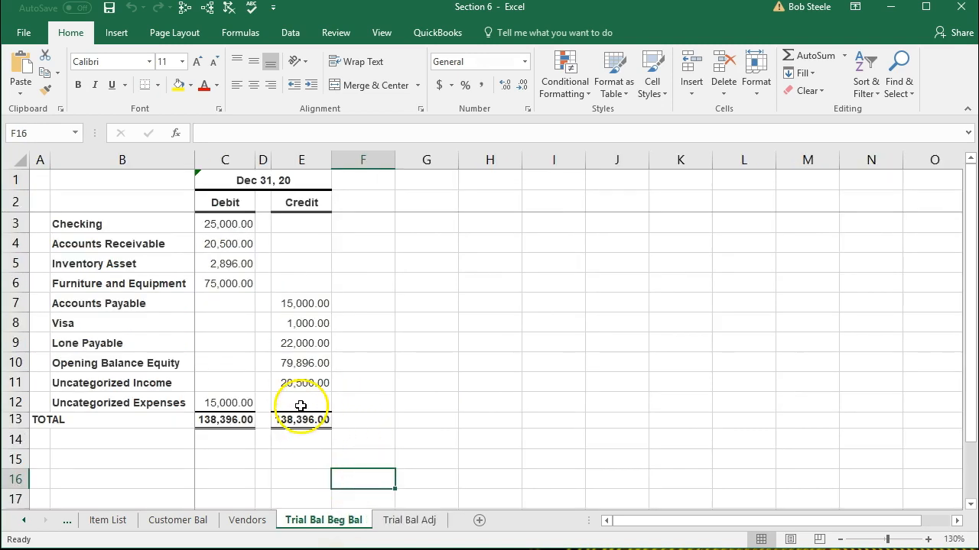
{"action": "left_click", "coordinate": [400, 522]}
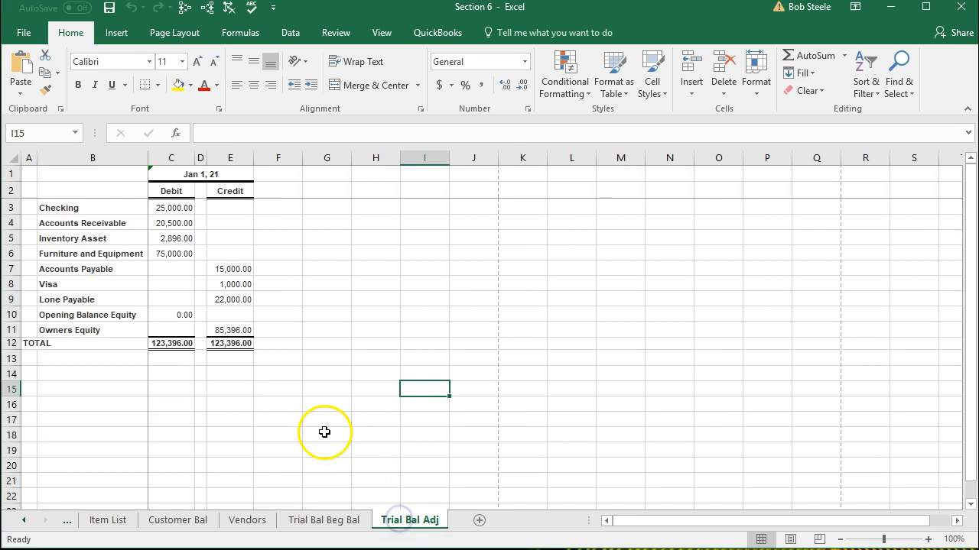
{"action": "left_click", "coordinate": [176, 315]}
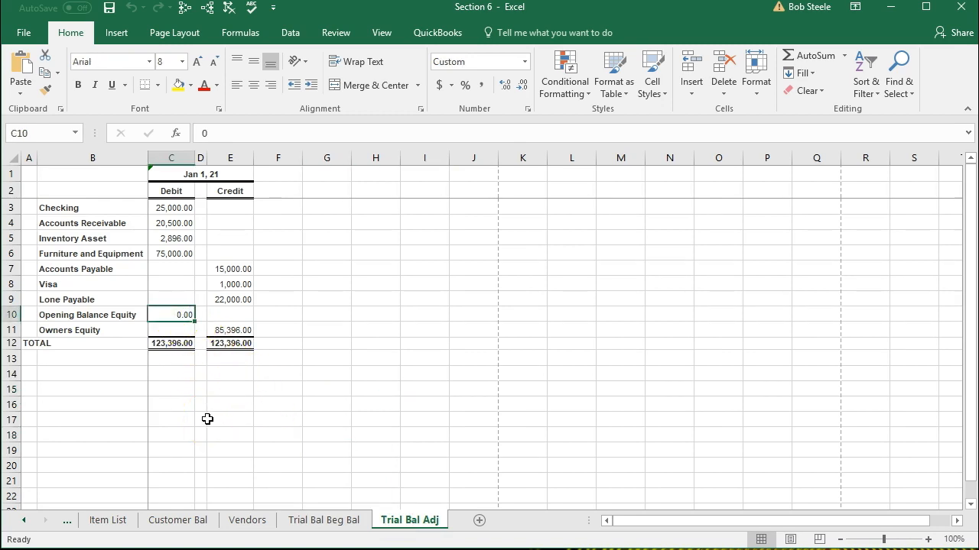
{"action": "scroll", "coordinate": [207, 419], "scroll_direction": "up", "scroll_amount": 2}
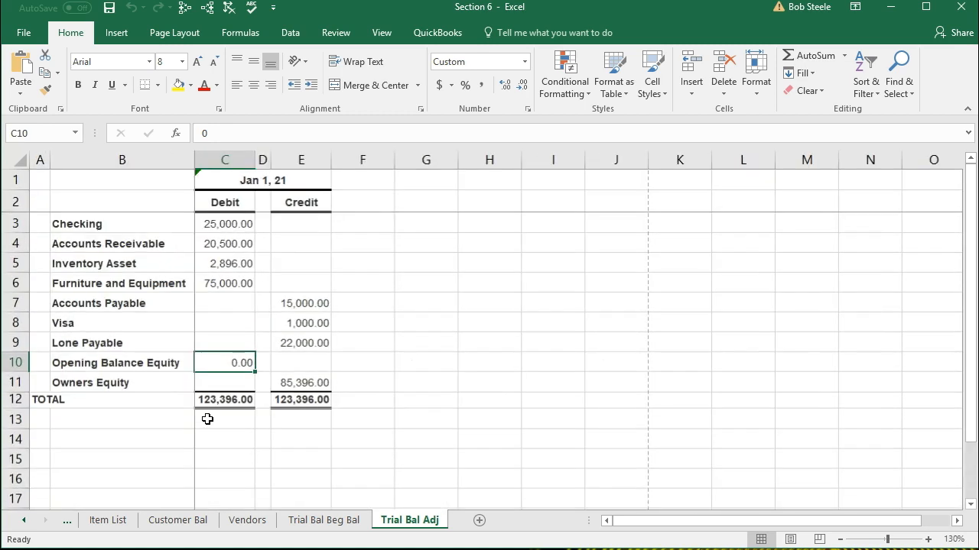
{"action": "left_click", "coordinate": [929, 540]}
{"action": "left_click", "coordinate": [929, 540]}
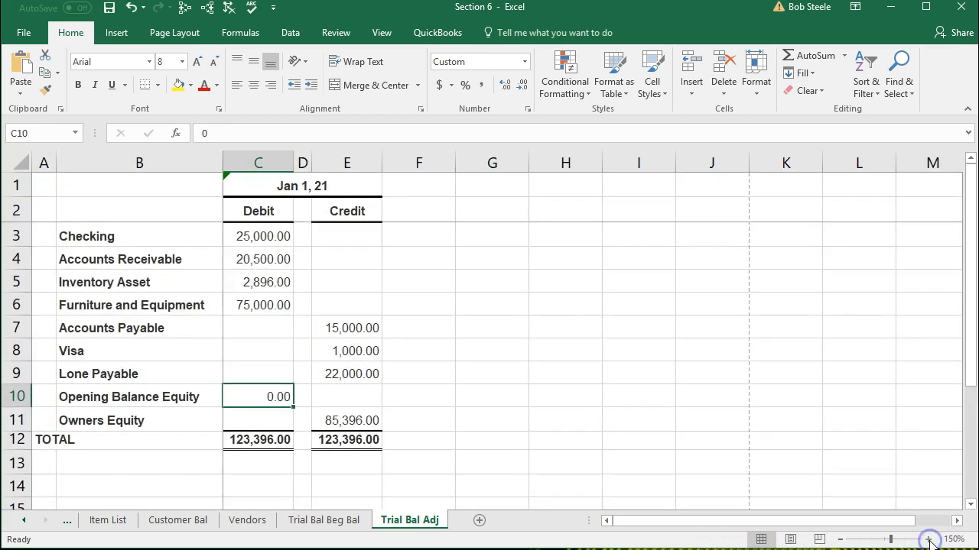
{"action": "left_click", "coordinate": [585, 396]}
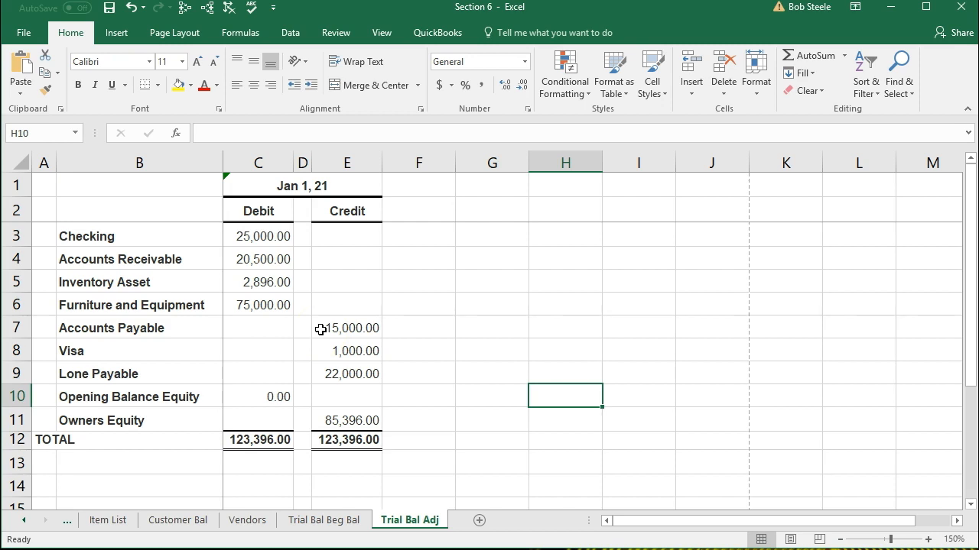
{"action": "left_click", "coordinate": [206, 397]}
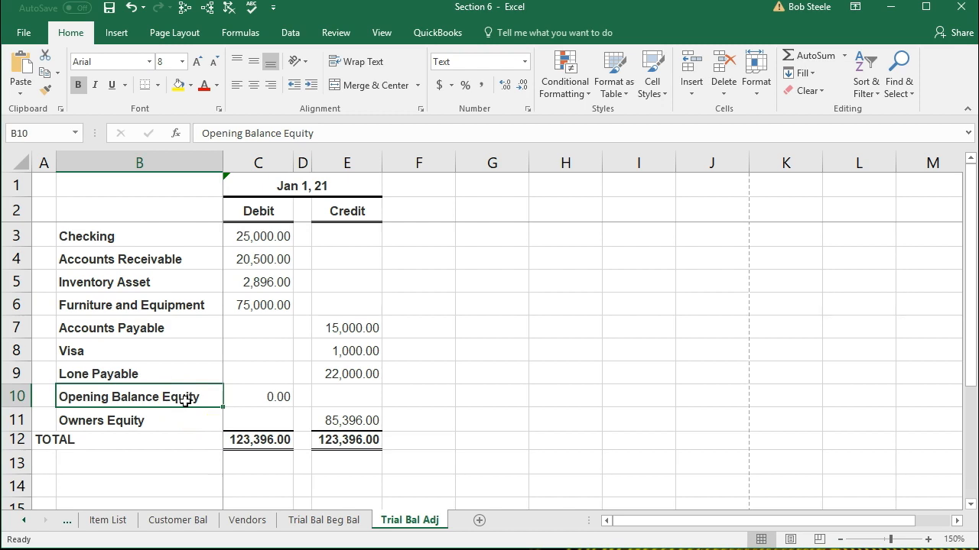
{"action": "left_click", "coordinate": [158, 236]}
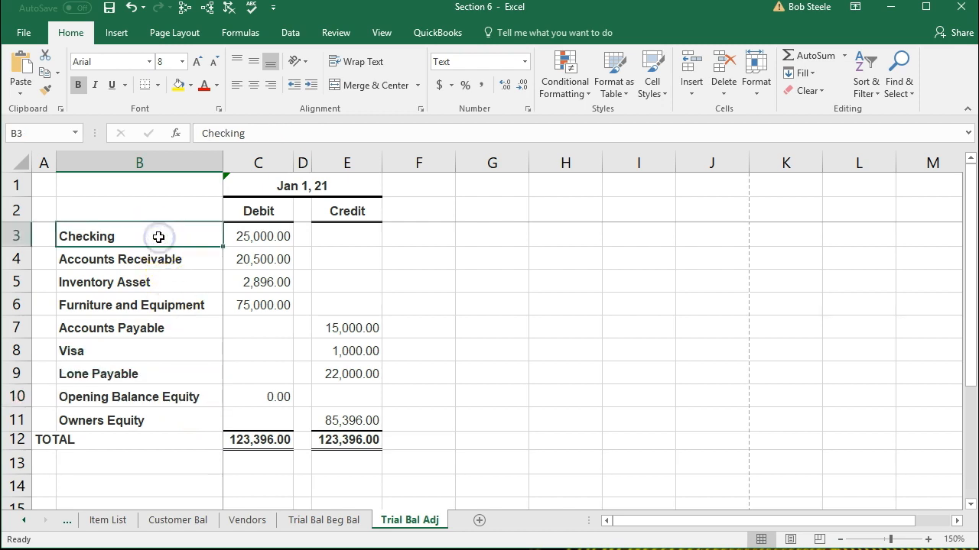
{"action": "left_click", "coordinate": [155, 397]}
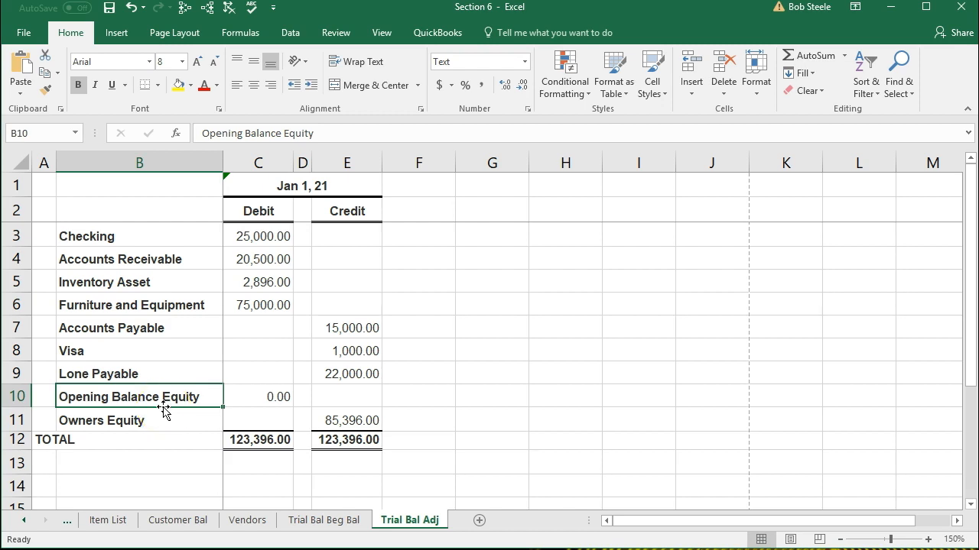
{"action": "left_click", "coordinate": [163, 418]}
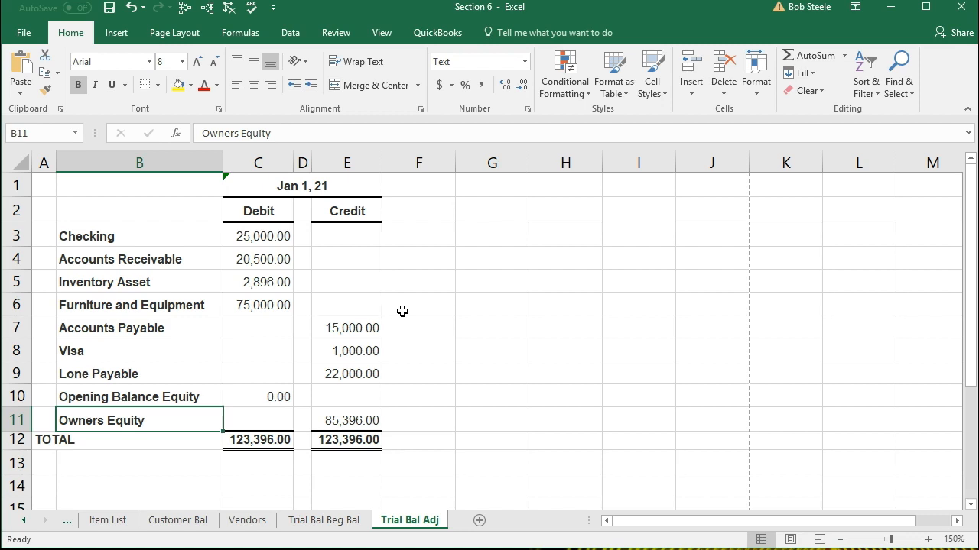
{"action": "left_click", "coordinate": [426, 399]}
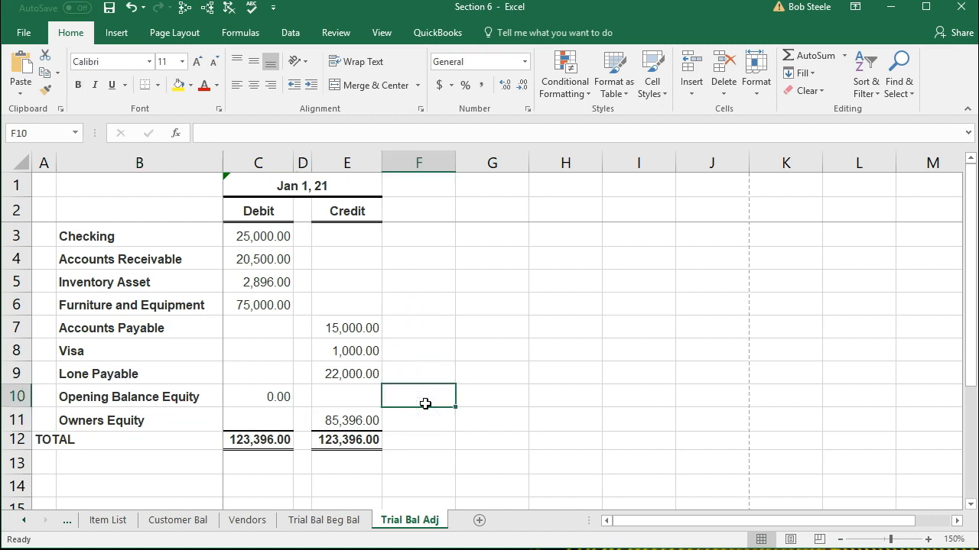